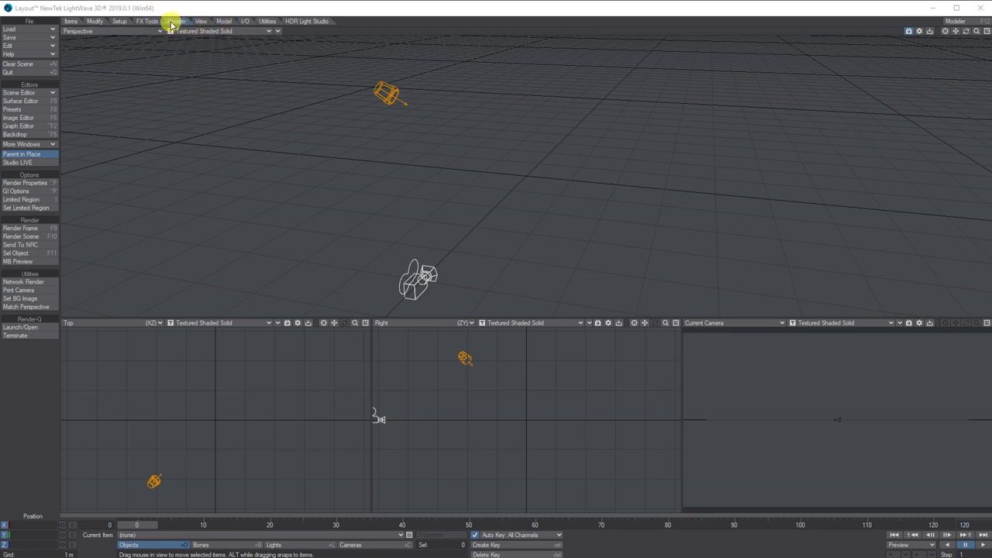
click(34, 300)
drag(270, 199, 259, 107)
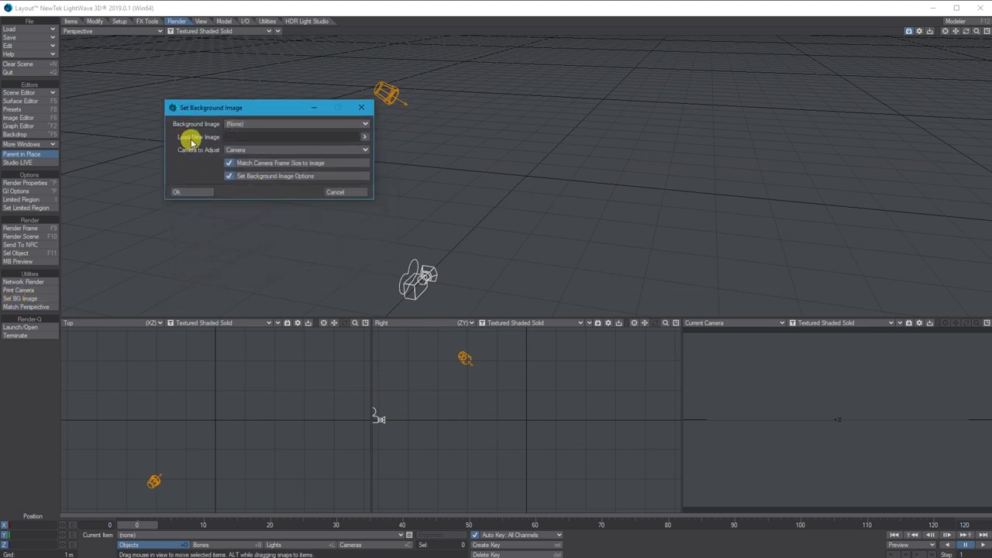
click(364, 137)
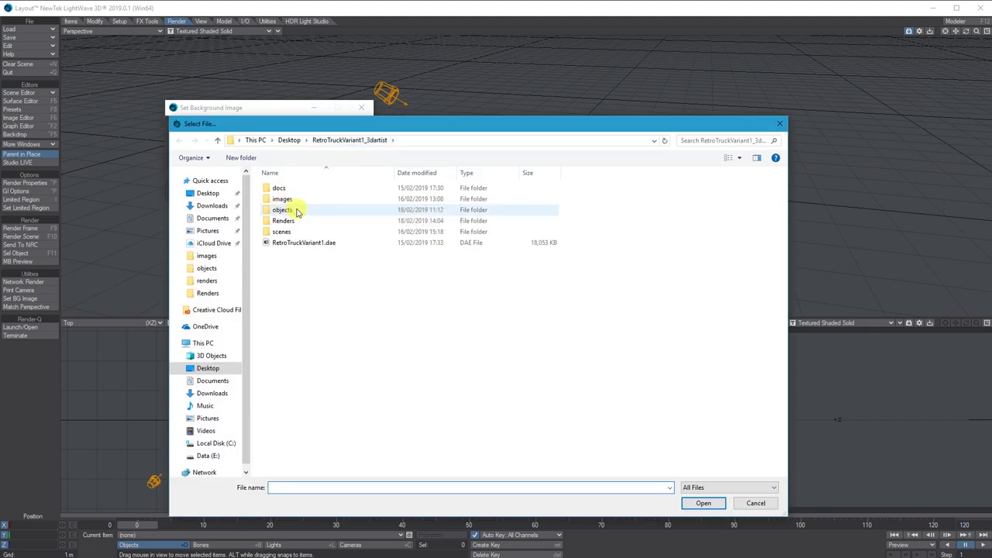
double_click(284, 200)
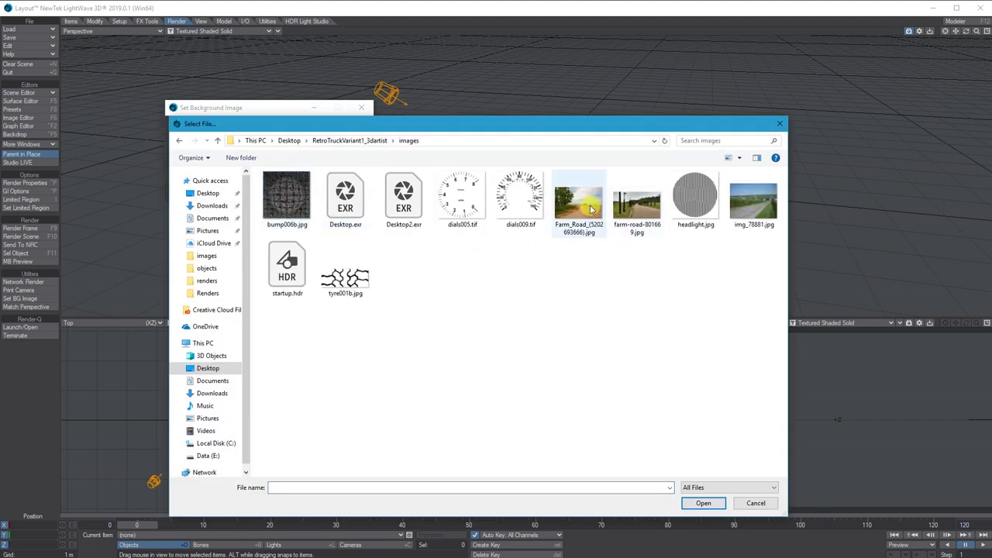
click(591, 210)
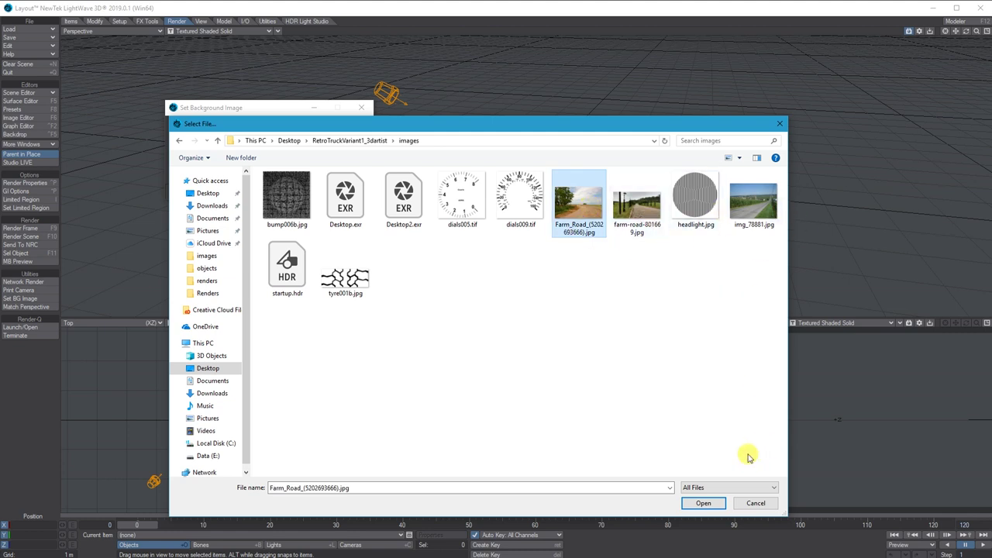
click(703, 503)
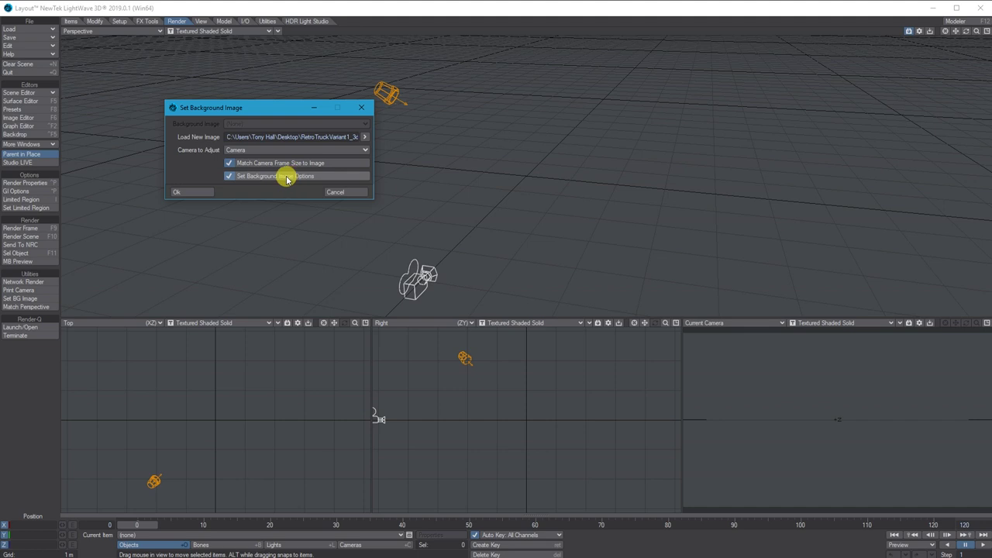
click(198, 192)
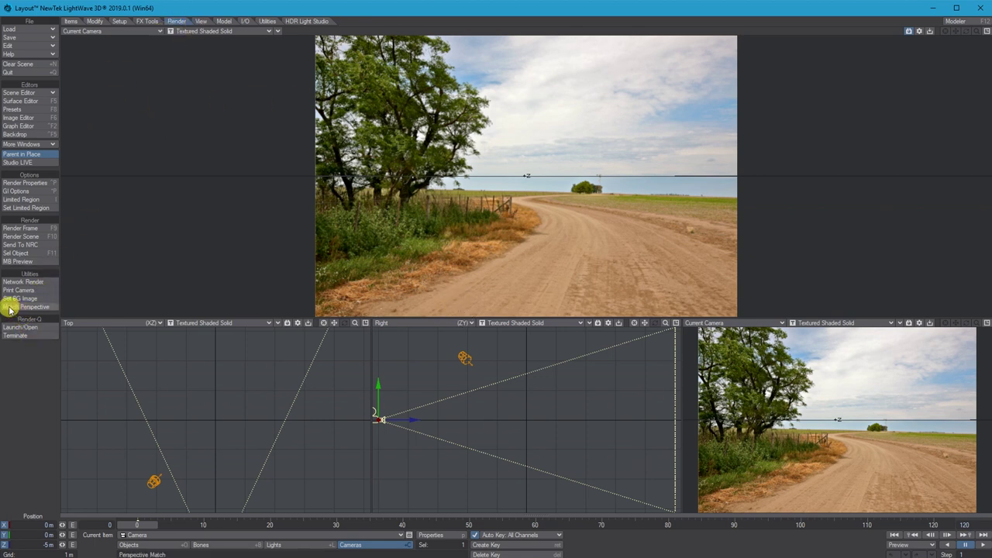
- Start Match Perspective with Origin enabled and the camera height set to On Floor
click(33, 307)
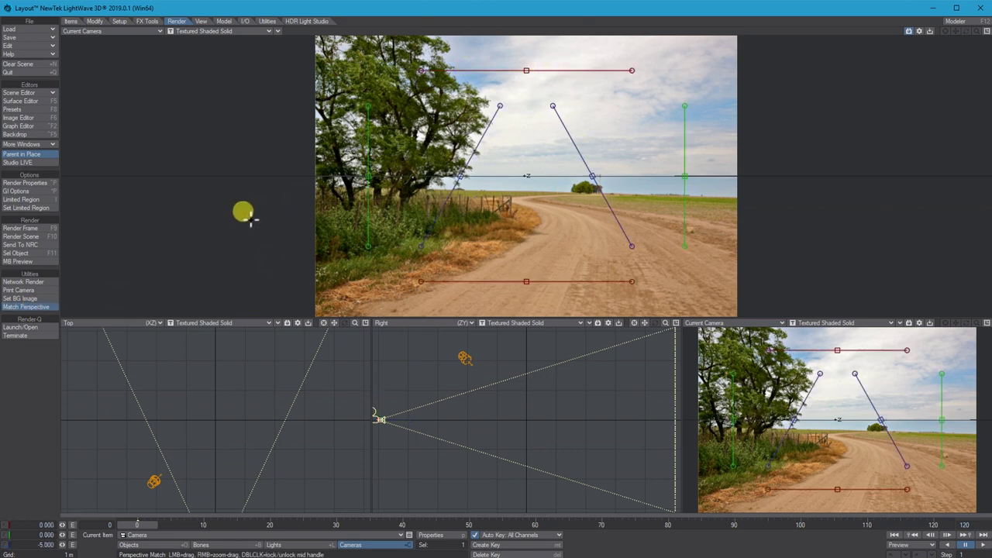
key(n)
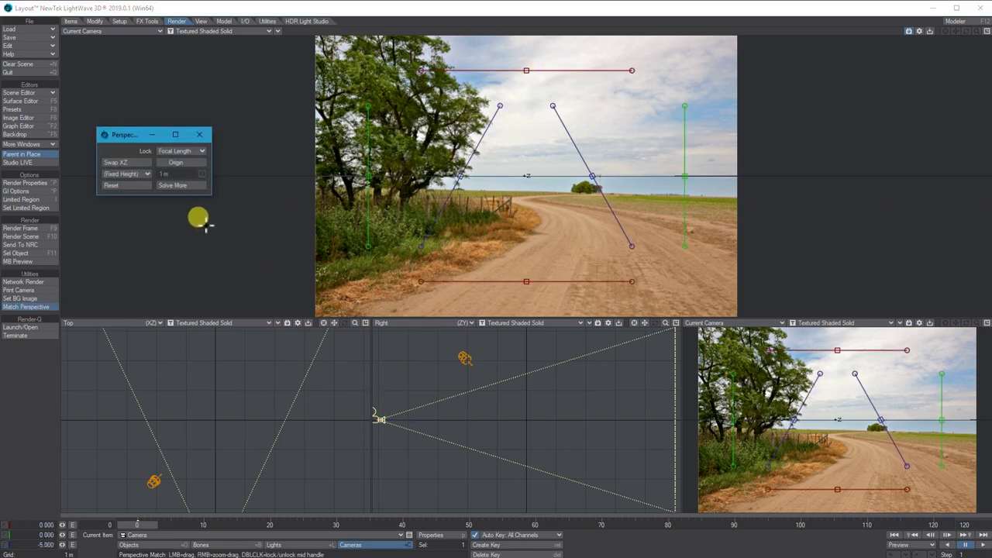
drag(126, 131, 183, 89)
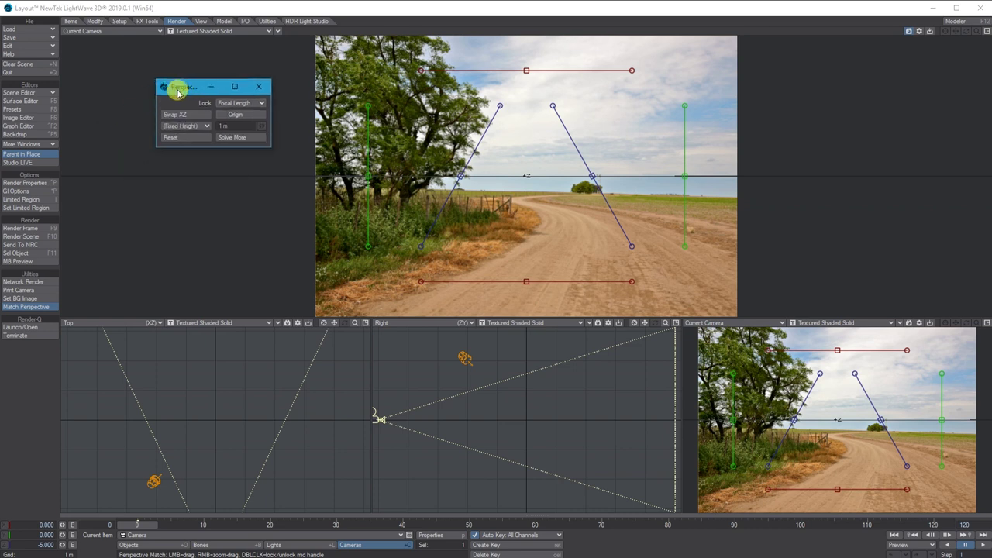
click(223, 116)
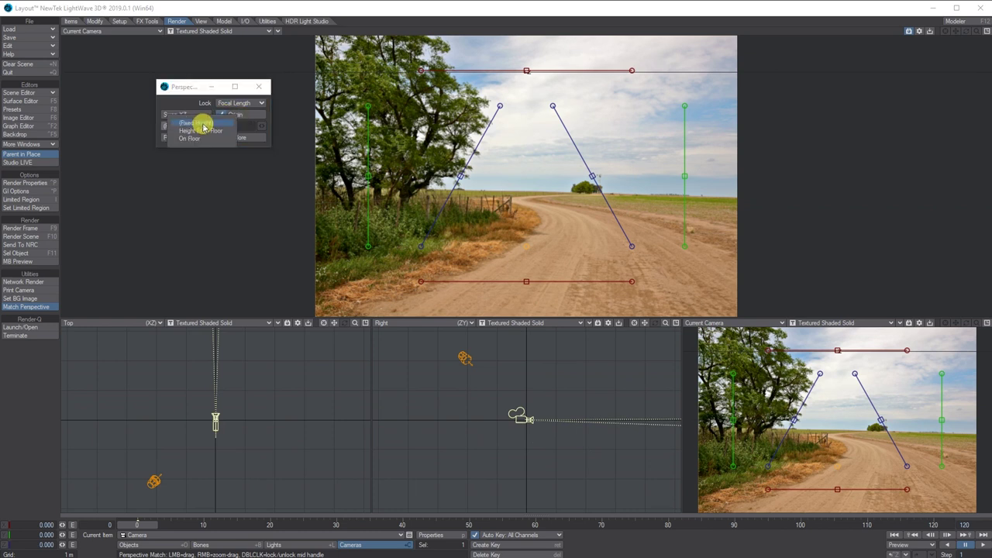
click(193, 138)
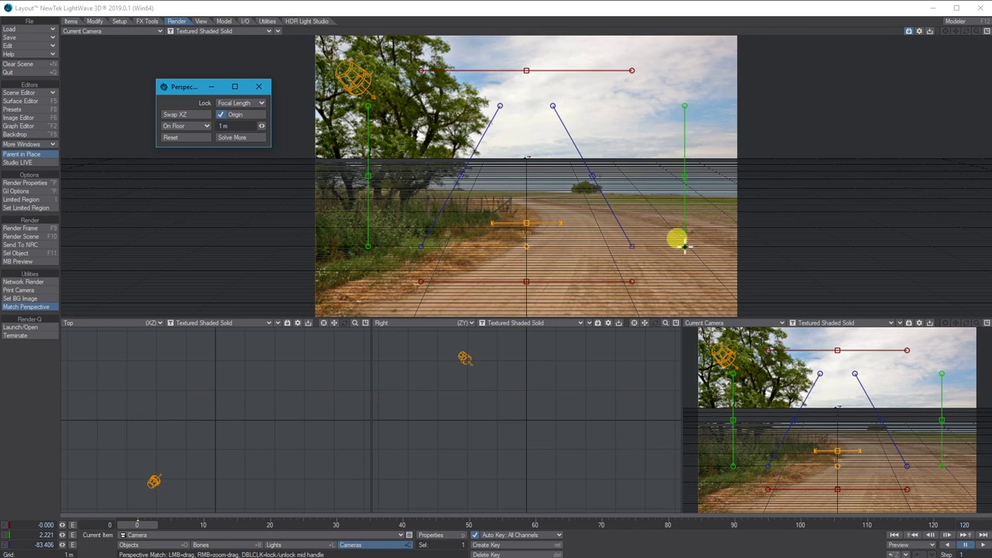
- Align the left and right blue guides with the dirt road's edges
drag(683, 173, 694, 175)
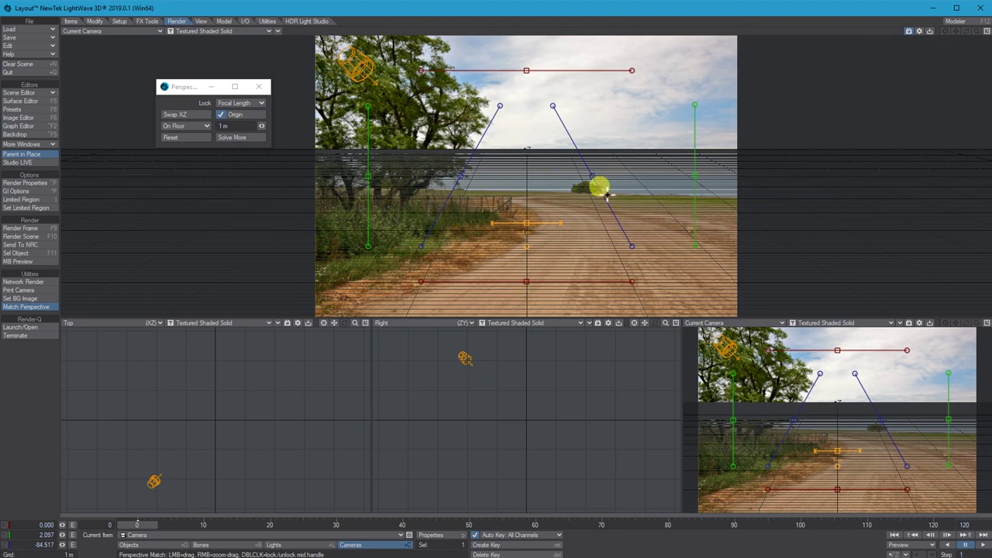
drag(599, 181, 578, 151)
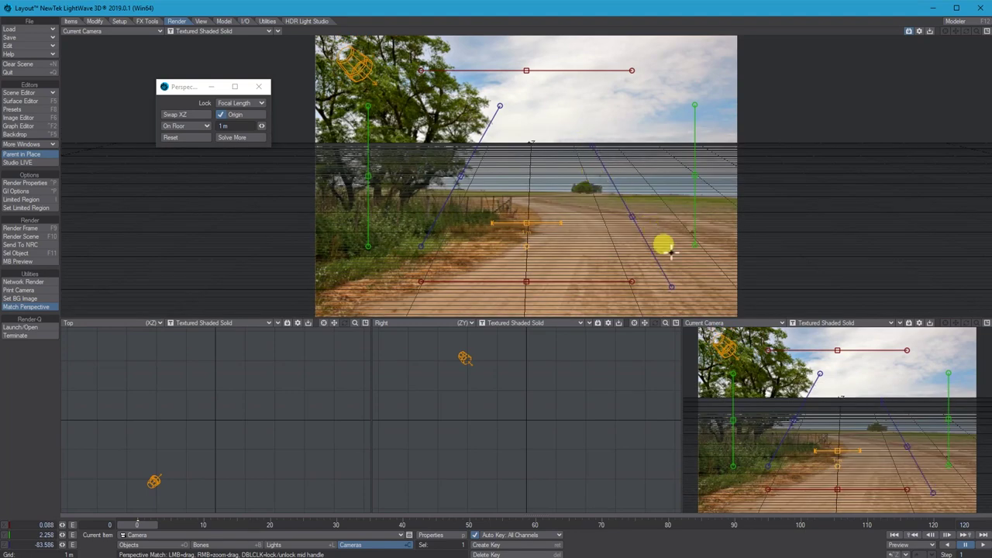
drag(671, 286, 733, 256)
drag(593, 147, 586, 197)
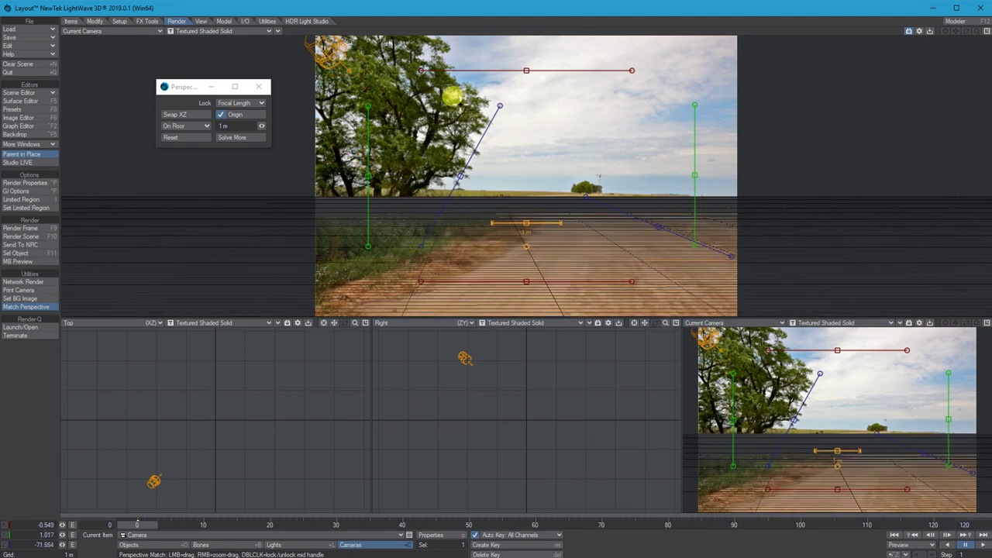
drag(421, 247, 459, 166)
drag(500, 106, 522, 193)
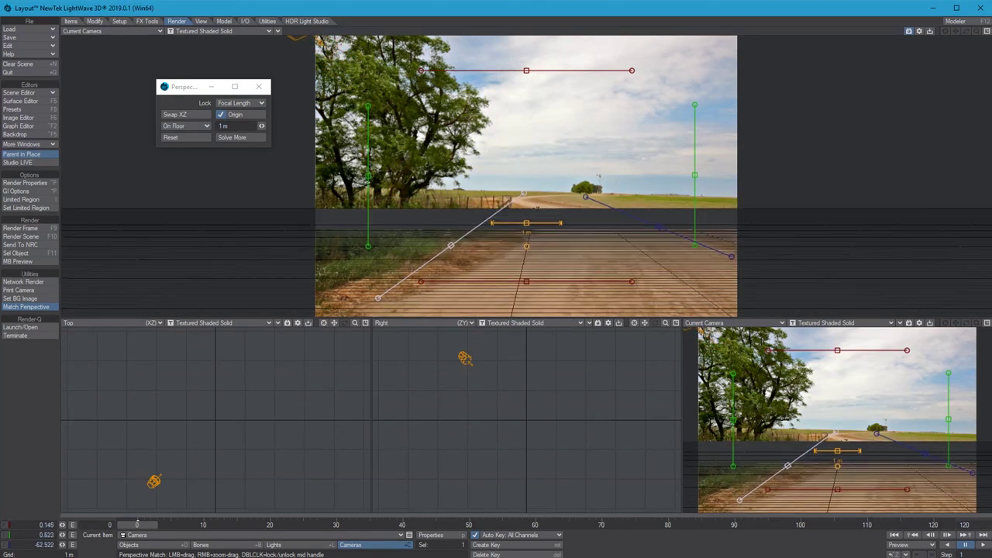
- Move the red guide onto the horizon and adjust the orange scale ruler on the road
drag(525, 71, 447, 169)
click(531, 77)
drag(644, 178, 652, 193)
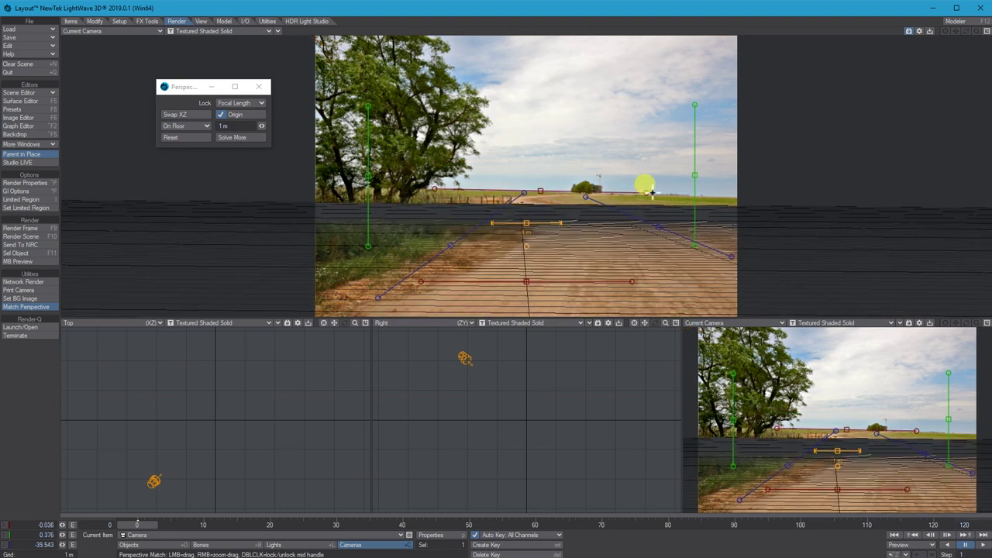
drag(527, 223, 529, 204)
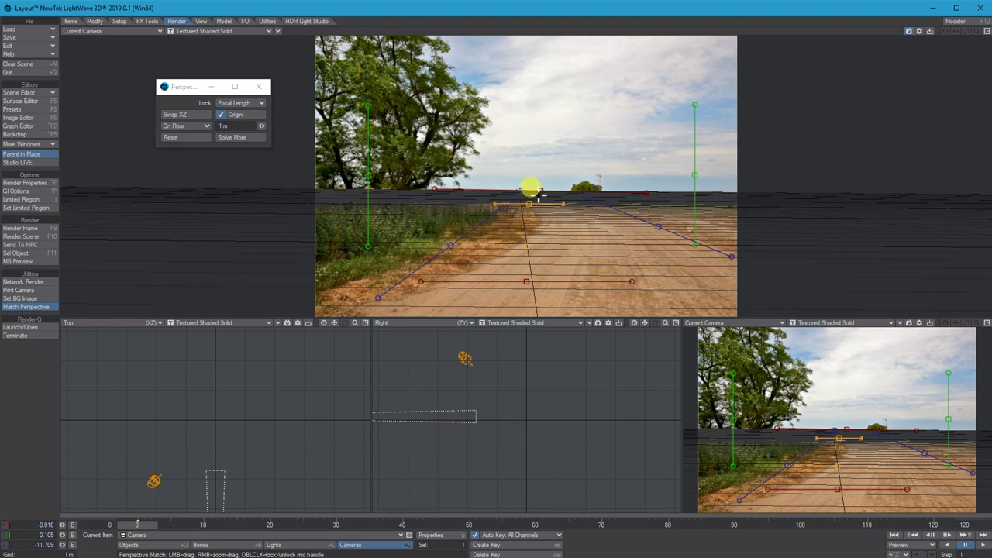
- Fine-tune the horizon and vertical guides, then close the Perspective panel and exit Match Perspective
drag(632, 282, 633, 283)
drag(528, 205, 527, 205)
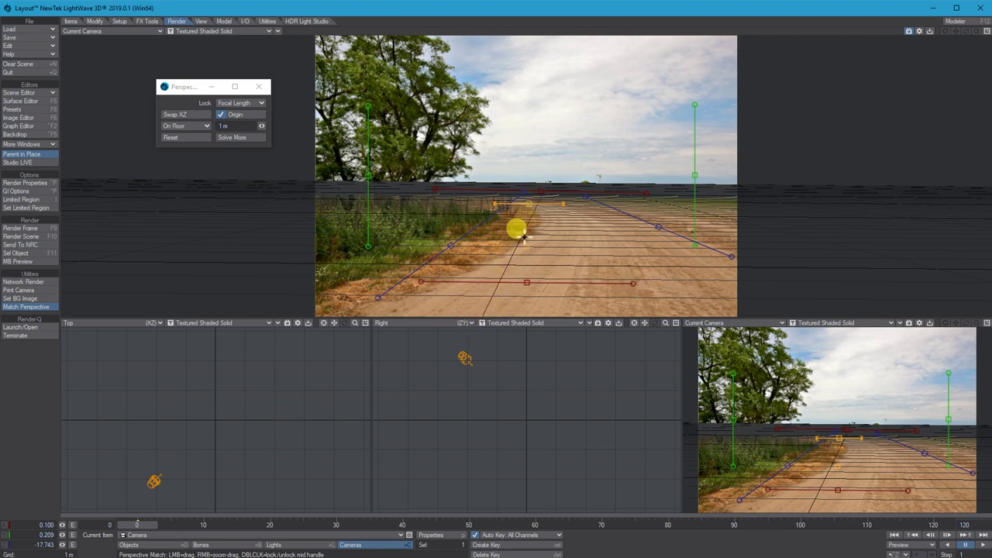
drag(542, 188, 538, 250)
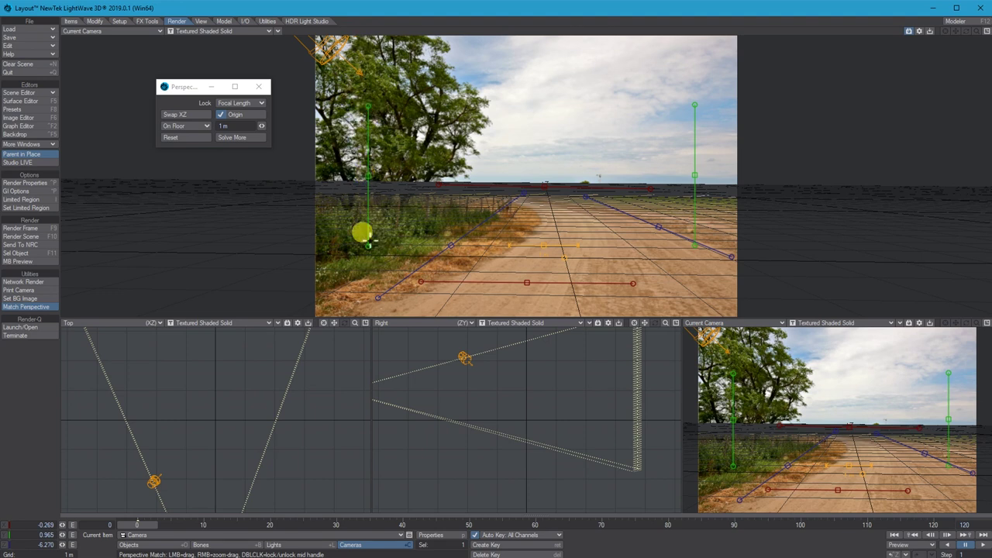
click(366, 172)
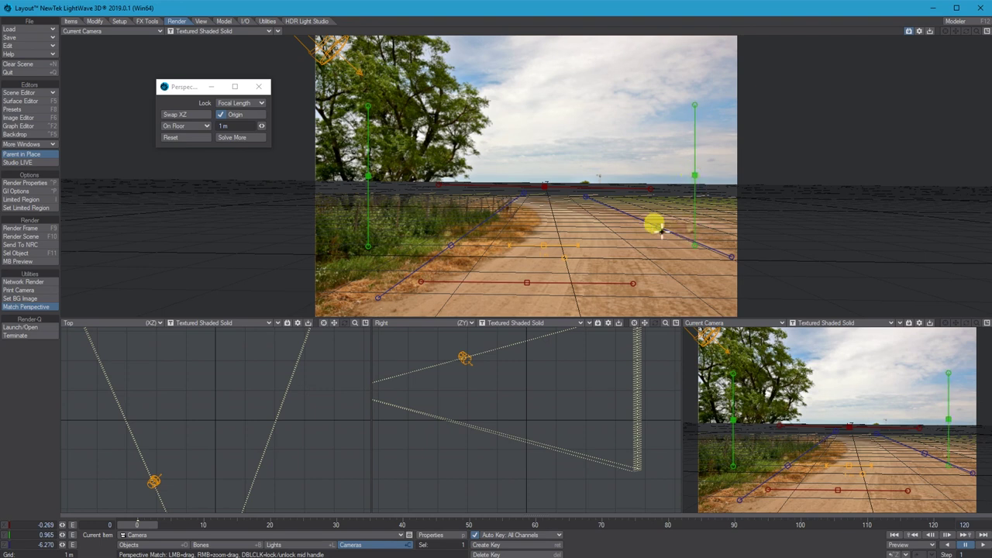
click(258, 86)
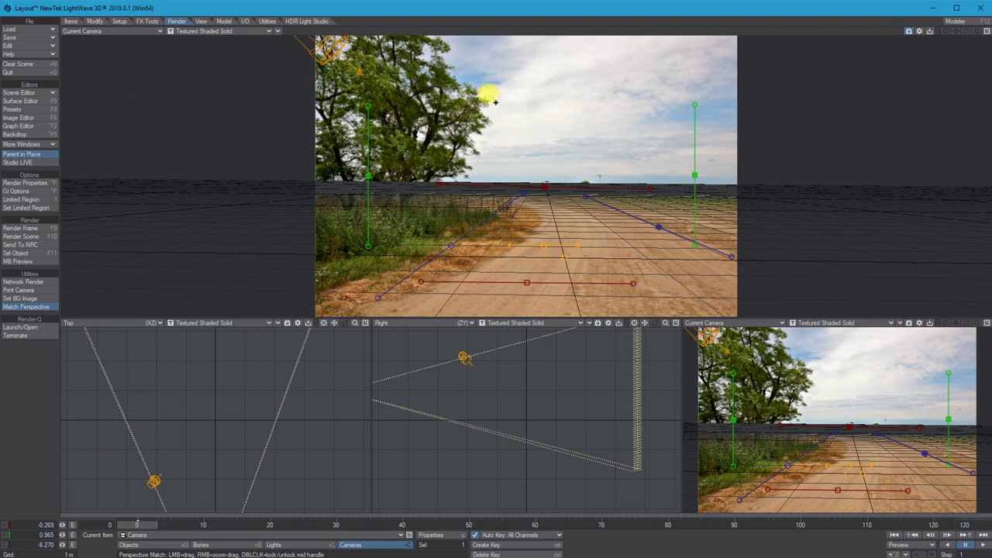
key(t)
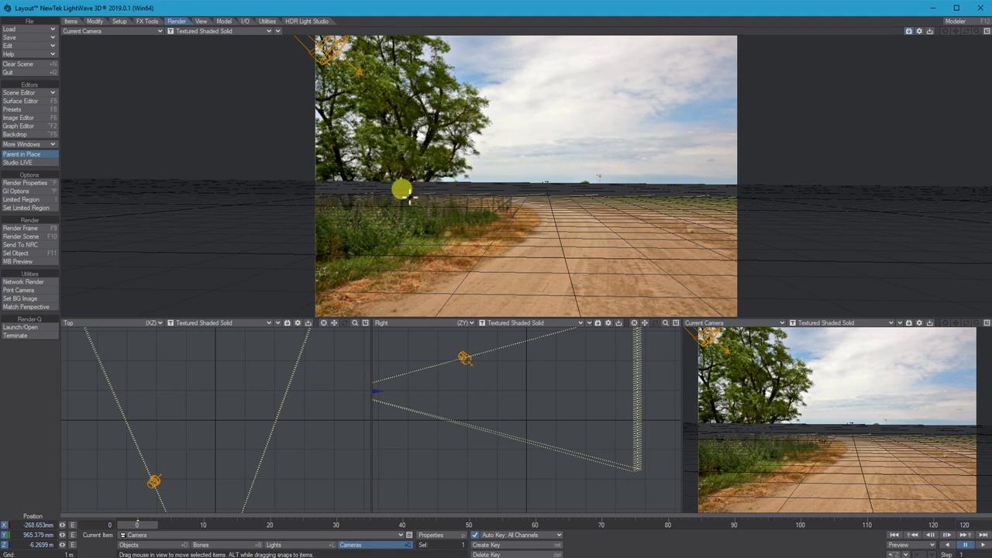
- Load layer 2 Ground from Car 1.lwo as a single object layer
click(31, 30)
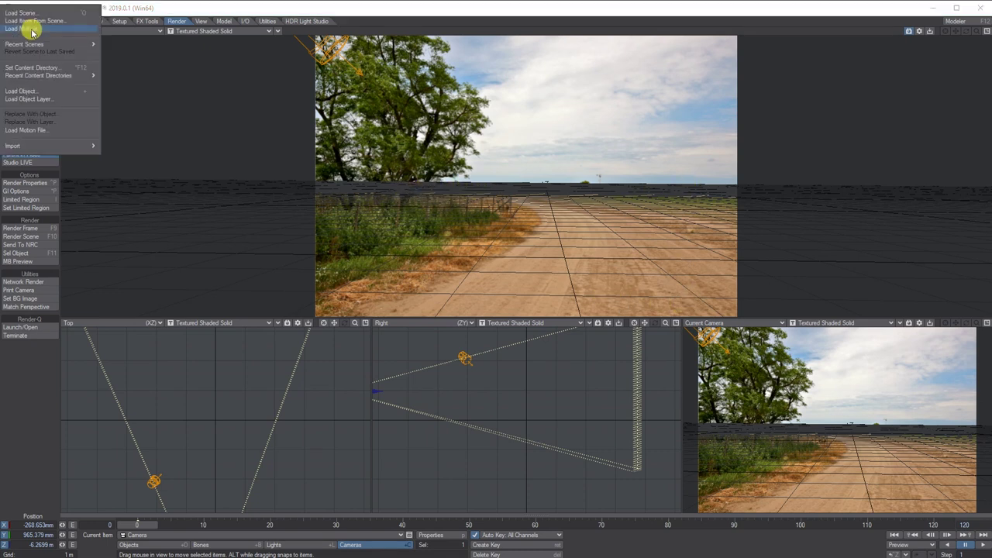
click(39, 100)
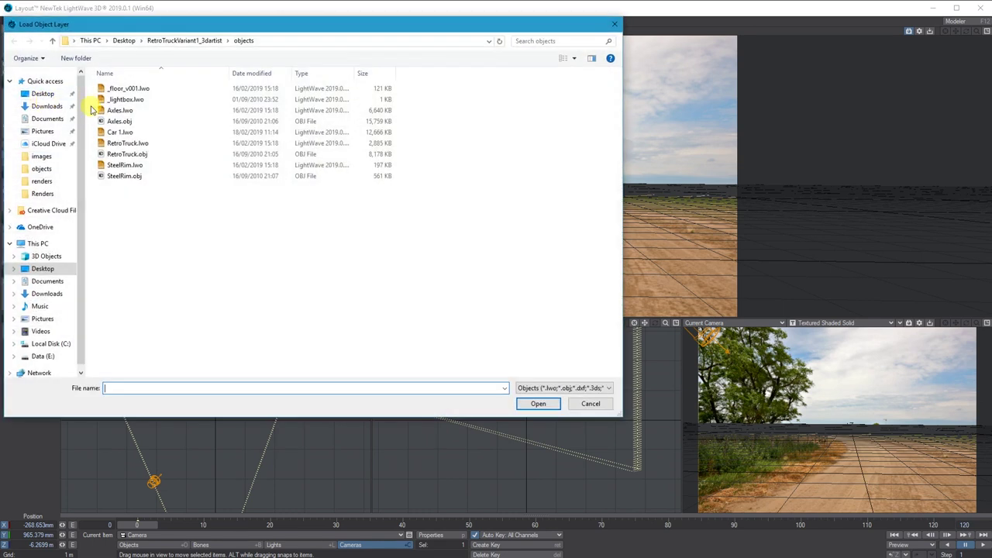
click(118, 132)
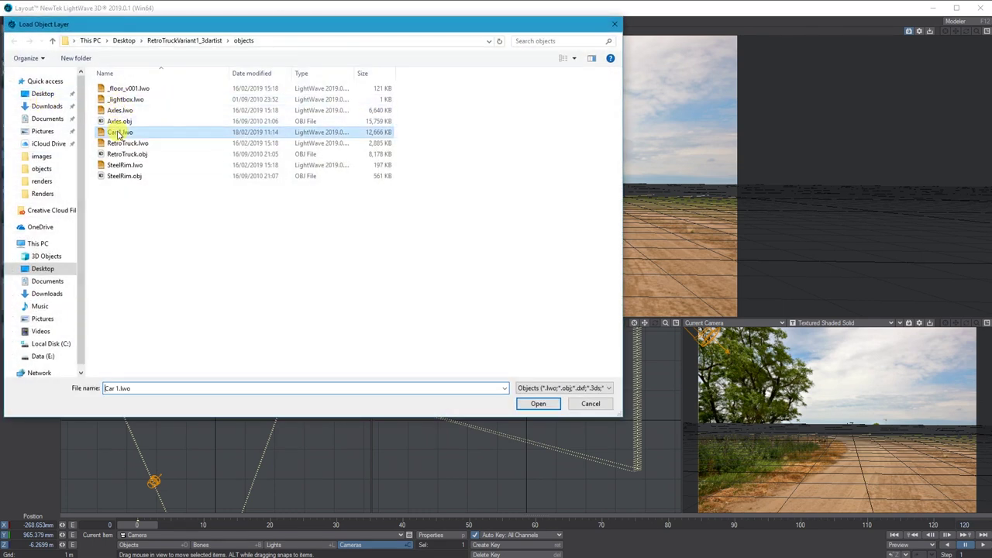
click(538, 404)
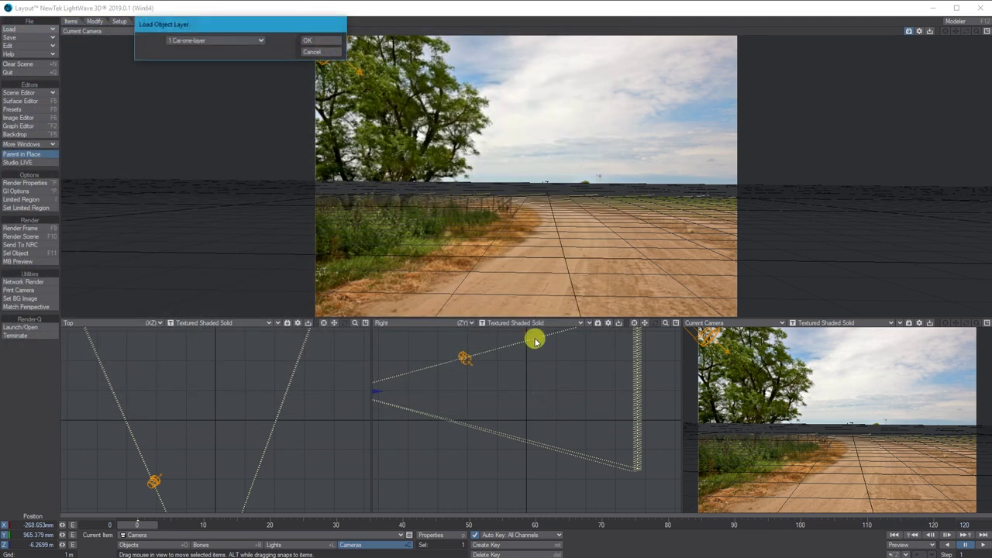
click(210, 42)
click(215, 48)
click(325, 40)
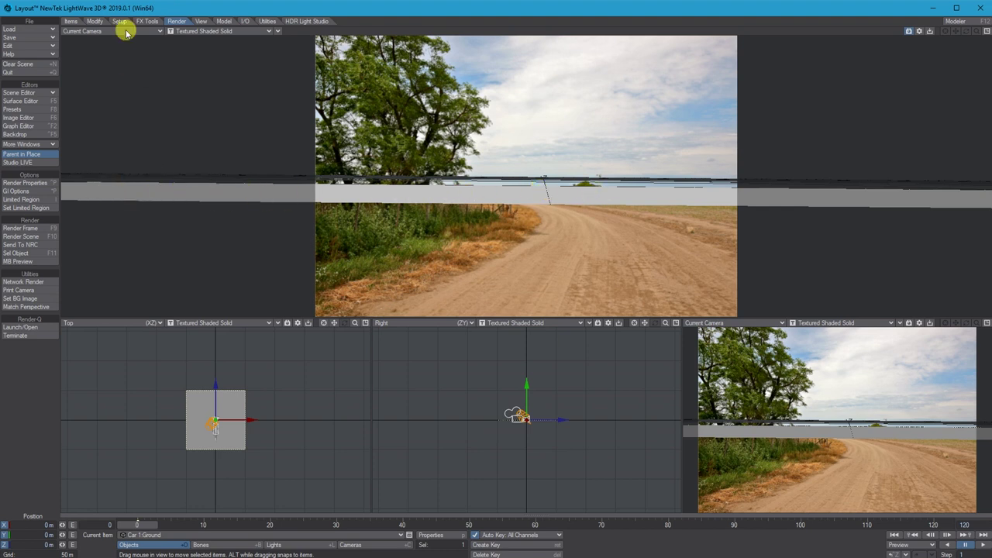
- Set the viewport grid square size to 1 m
click(203, 23)
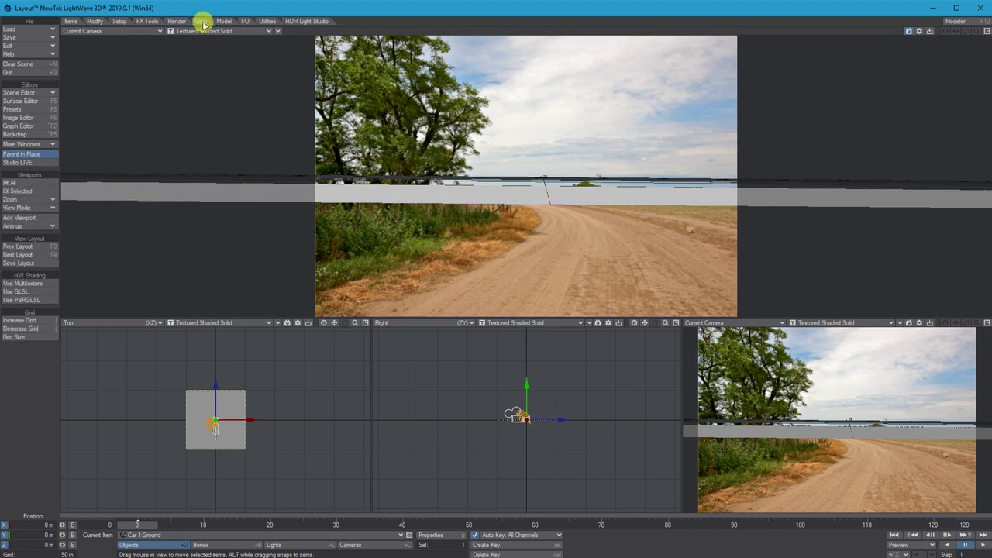
click(31, 335)
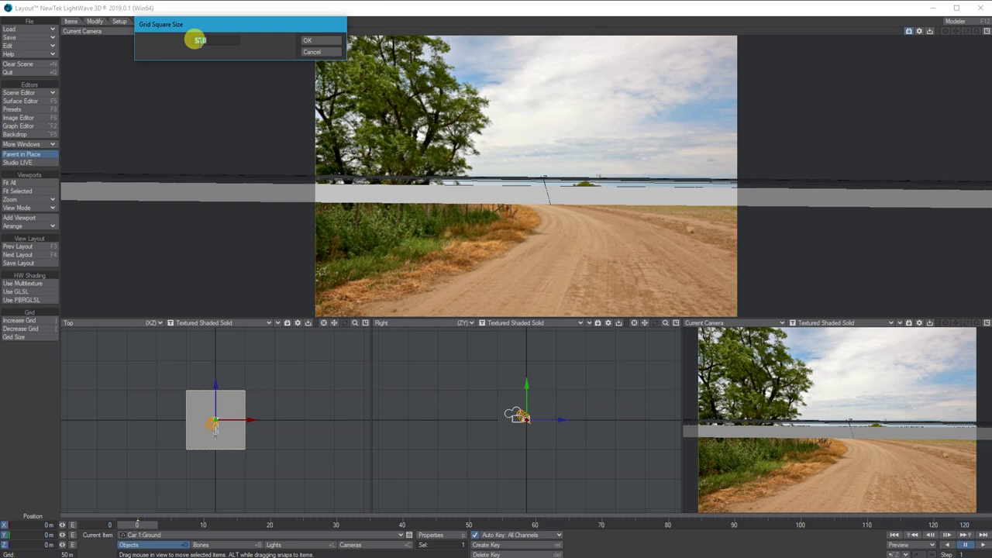
key(Return)
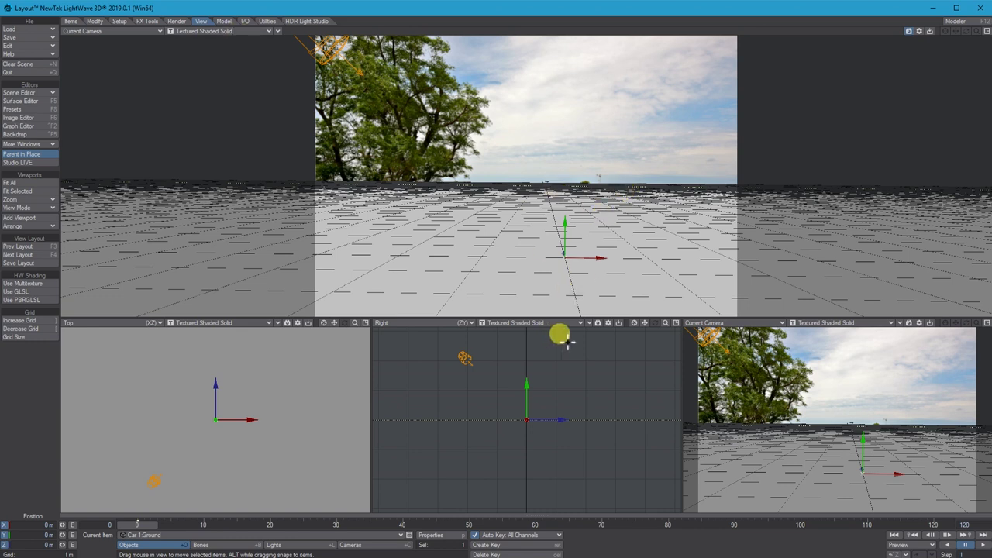
- Switch the camera view to live VPR rendering and bring up the Surface Editor
click(230, 31)
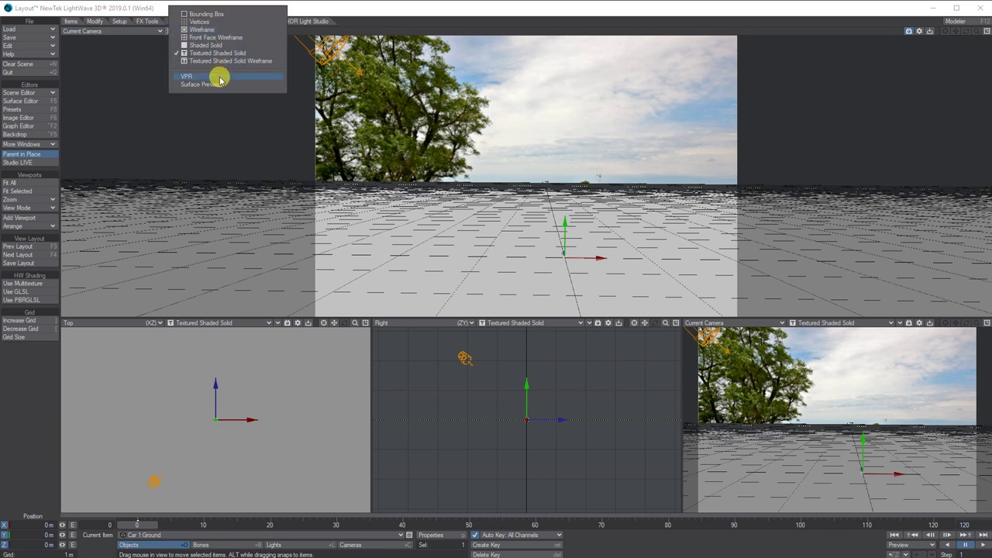
click(220, 78)
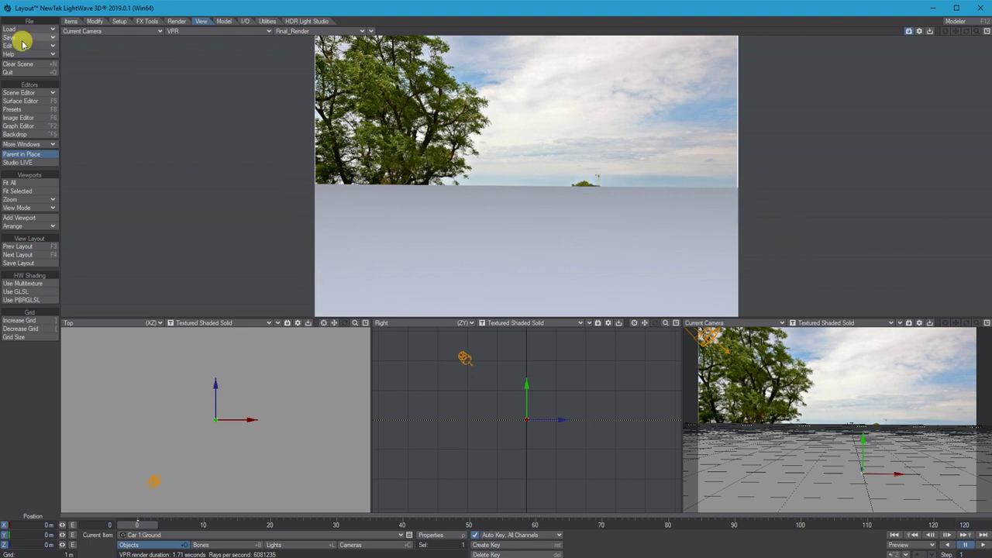
click(21, 101)
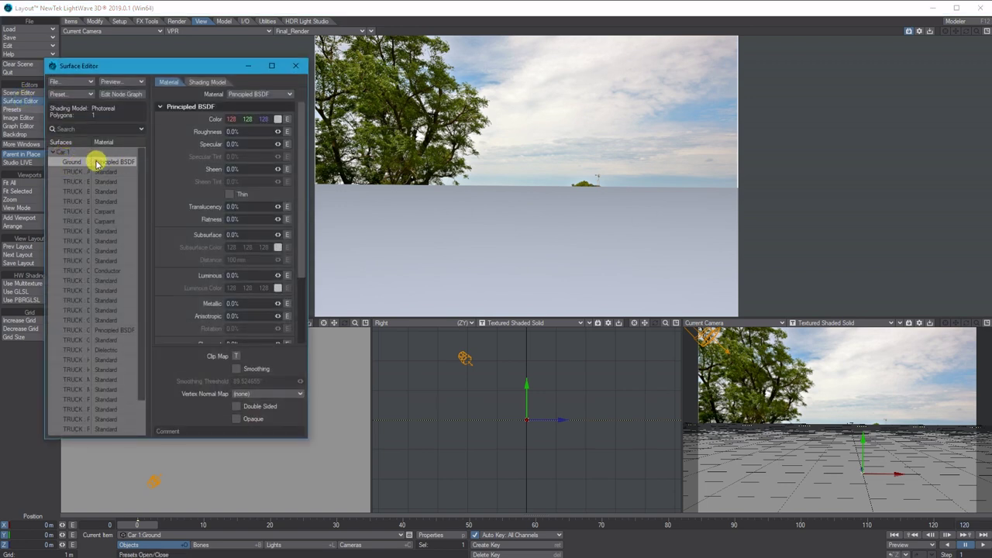
- Set the Ground surface's shading model to Shadow Catcher, then close the Surface Editor
click(201, 82)
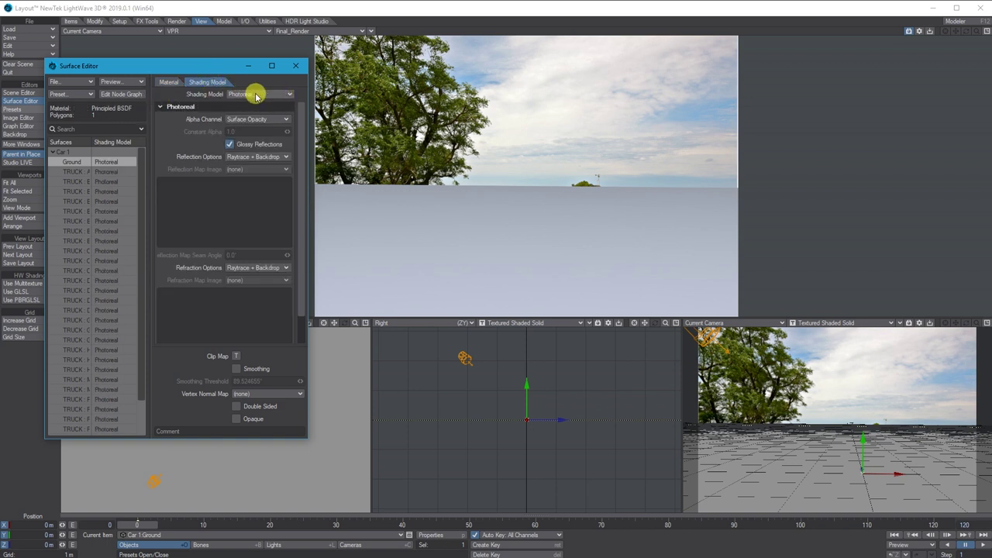
click(232, 94)
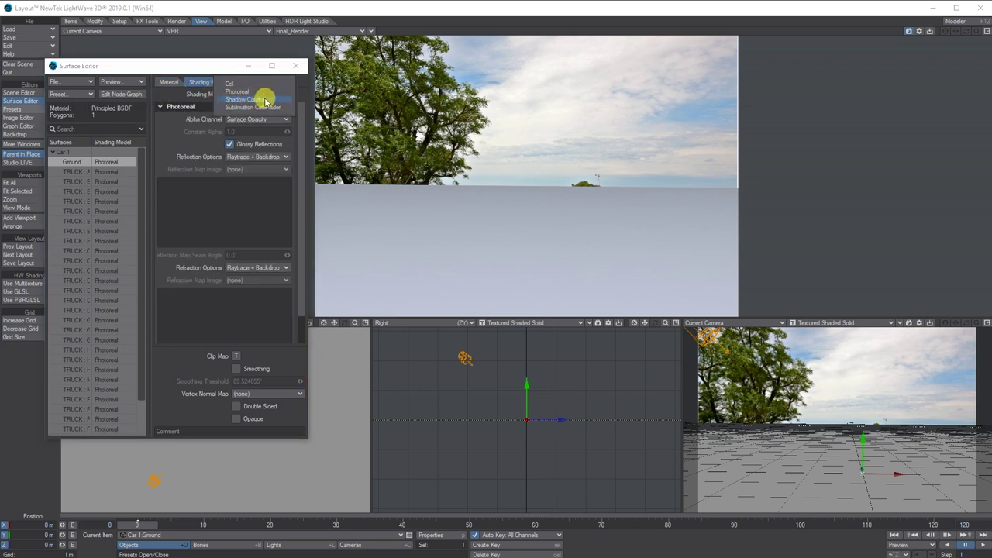
click(265, 101)
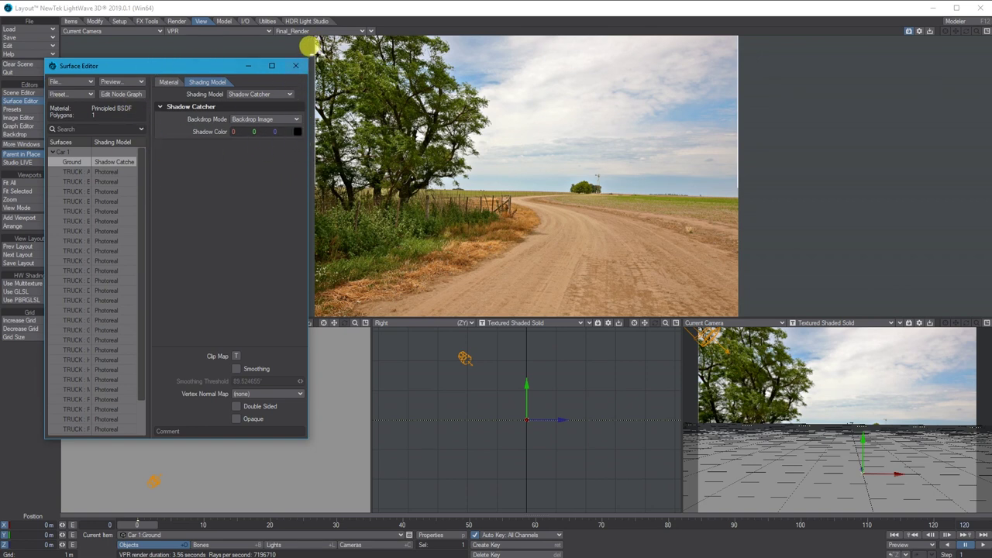
click(296, 67)
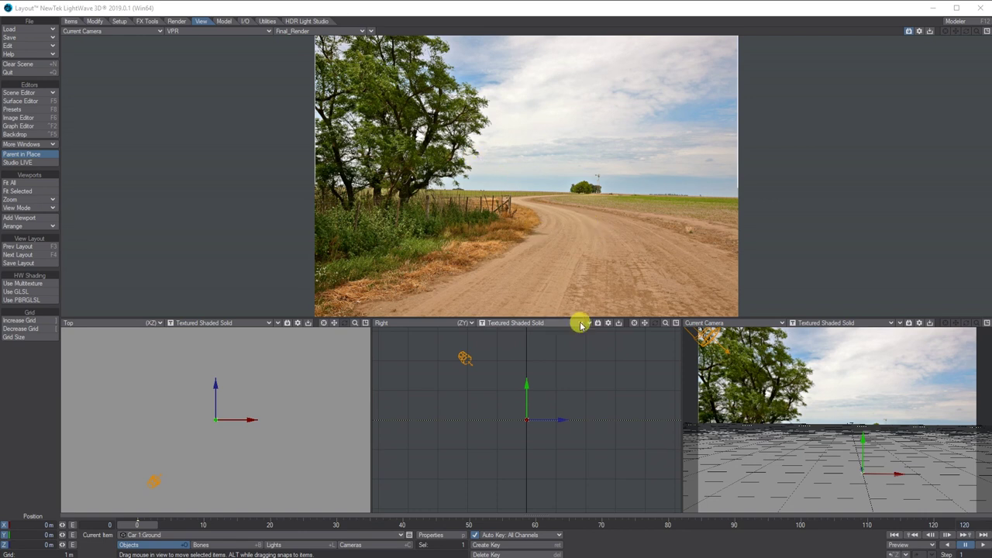
- Load layer 1 Car-one-layer from Car 1.lwo into the scene
click(23, 31)
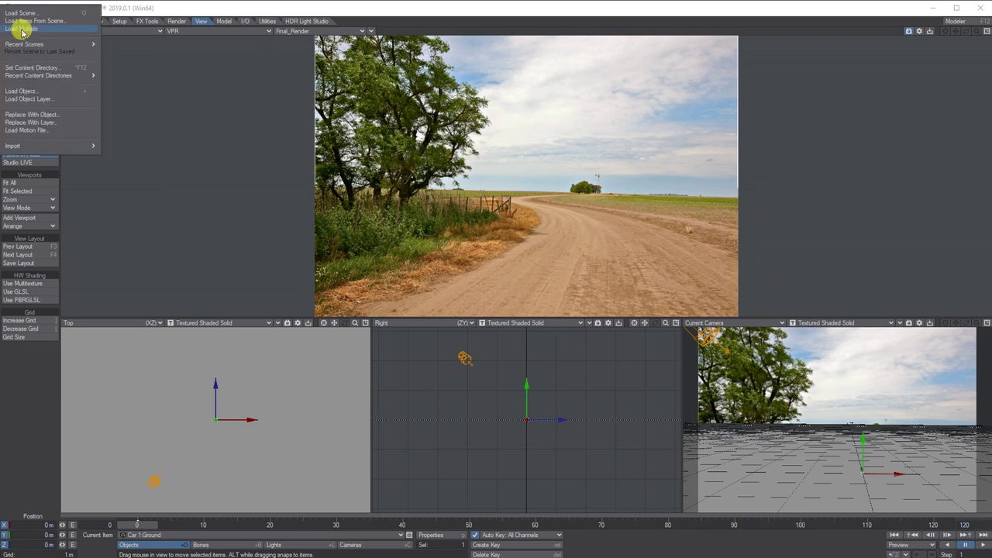
click(29, 98)
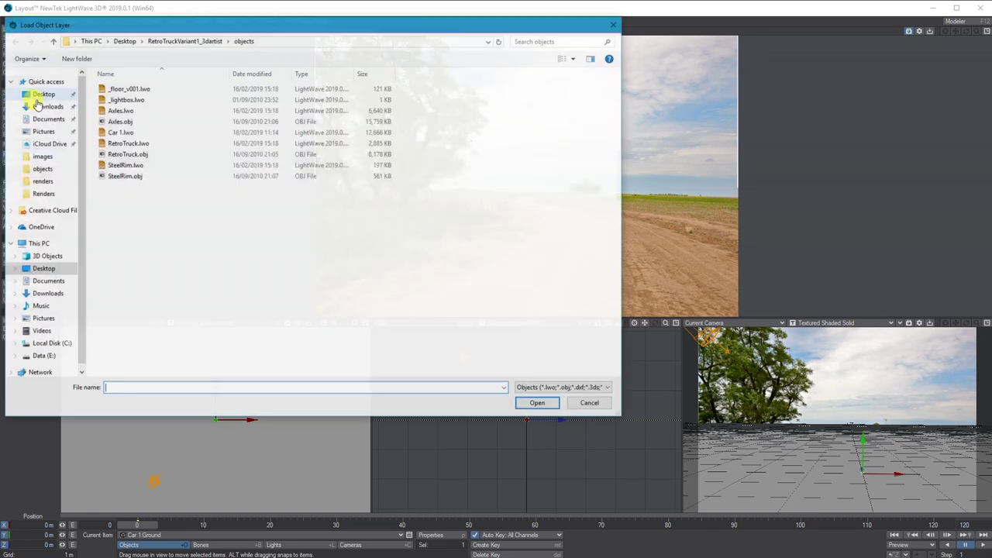
click(124, 133)
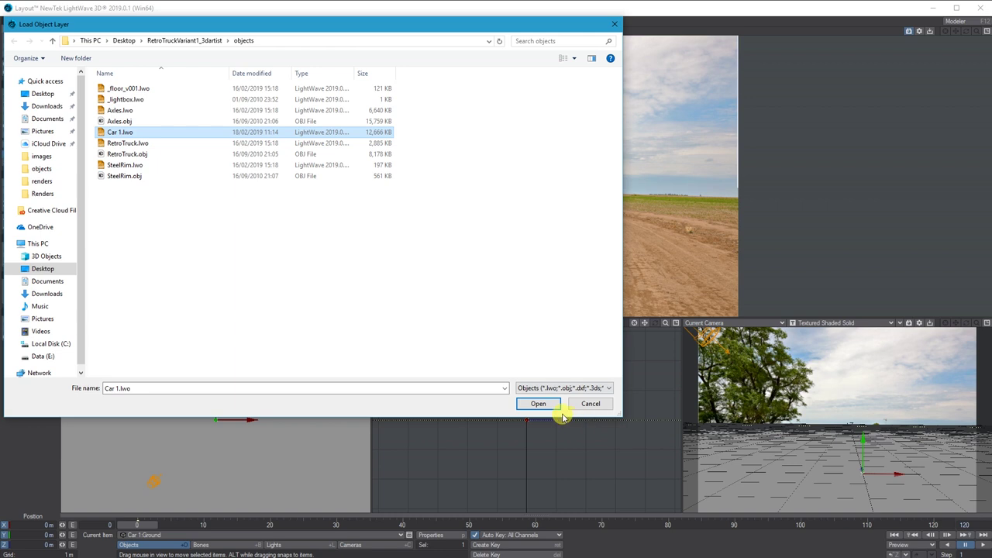
click(539, 404)
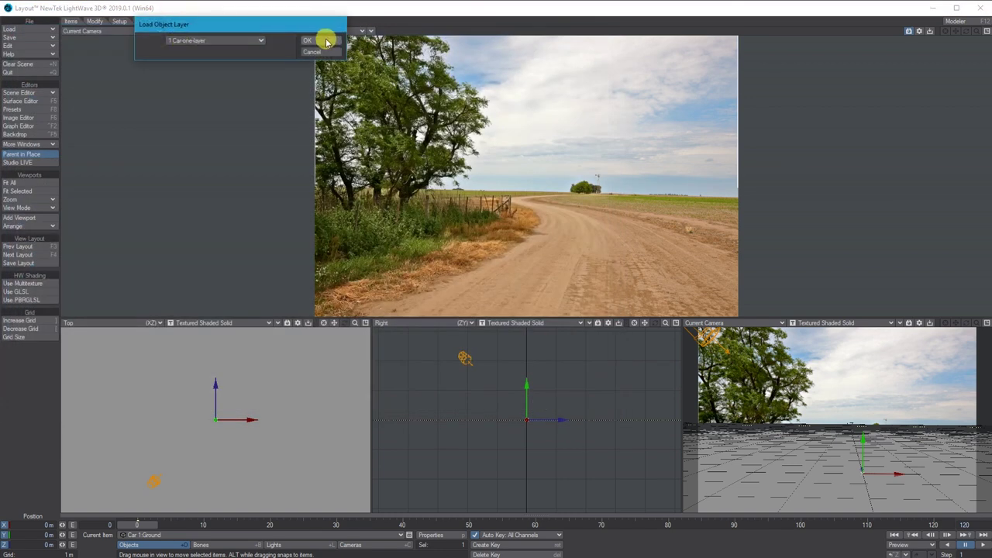
click(325, 41)
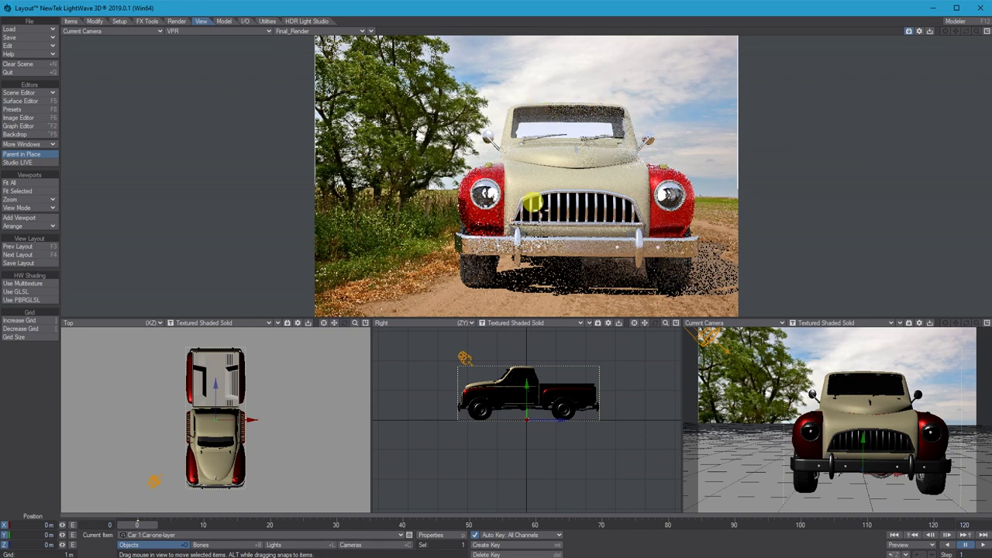
- Move the truck down the road, scale it to about 0.77 and rotate it about 44°
click(93, 21)
drag(210, 380, 216, 291)
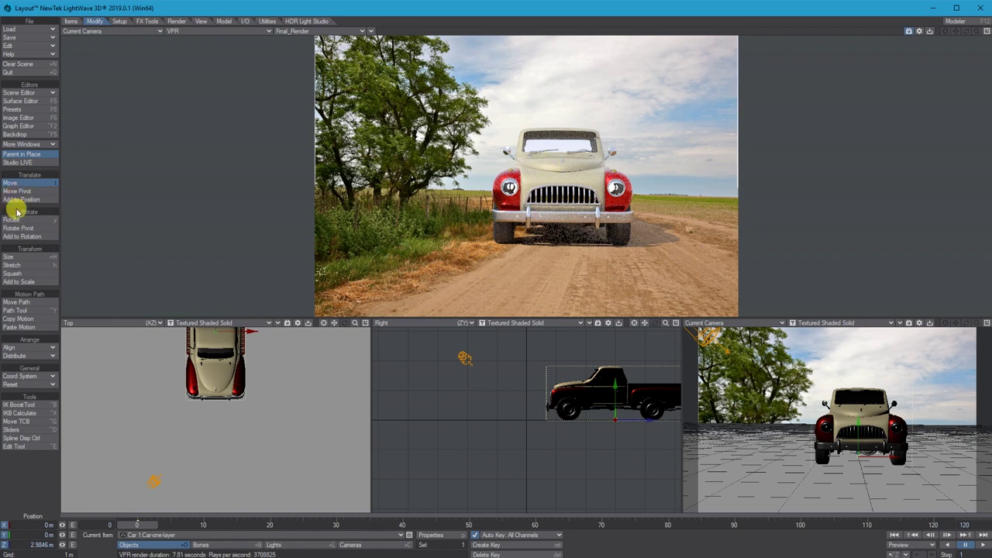
click(28, 258)
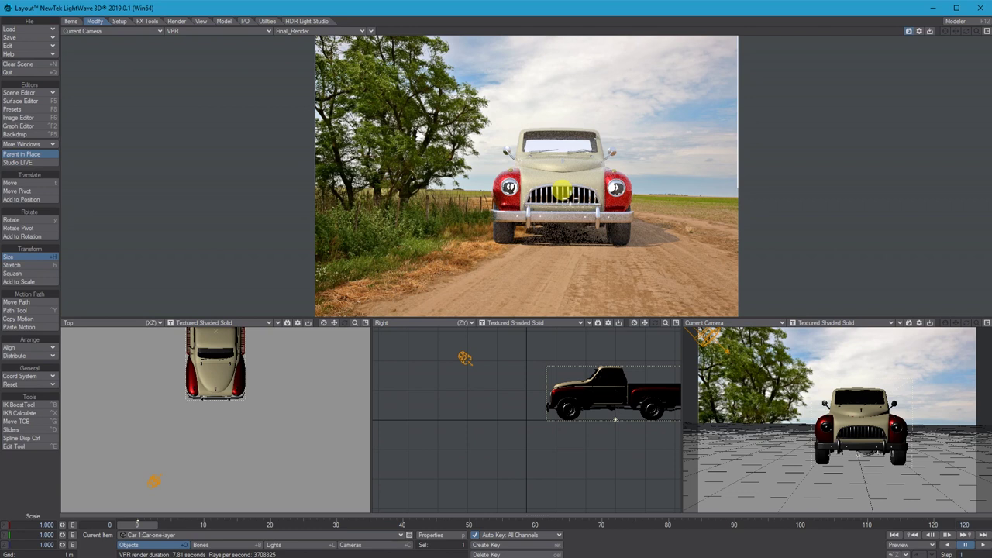
drag(552, 186, 513, 187)
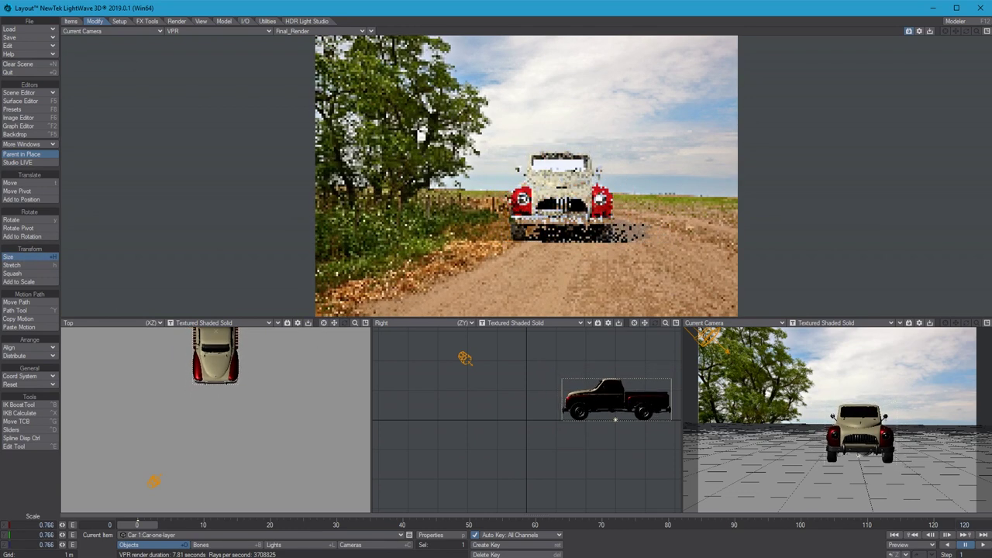
click(103, 493)
key(y)
drag(527, 186, 569, 186)
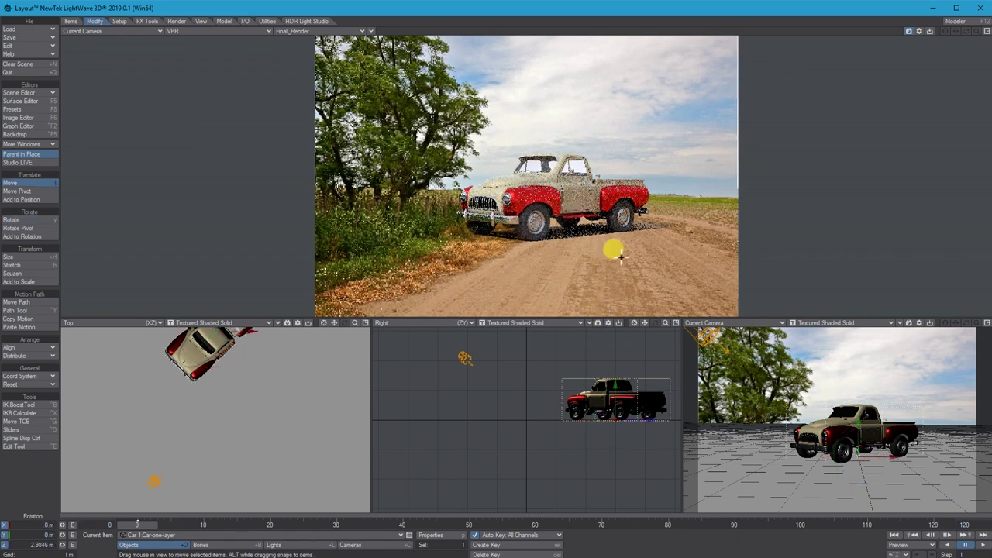
key(t)
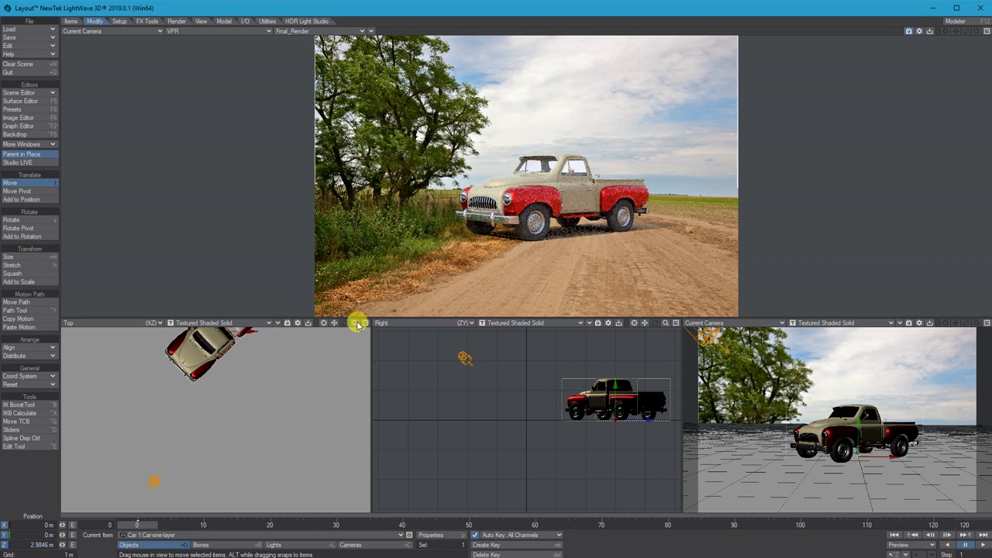
- Bring the truck nearer the camera and shrink it further to 0.662 scale
drag(355, 323, 357, 329)
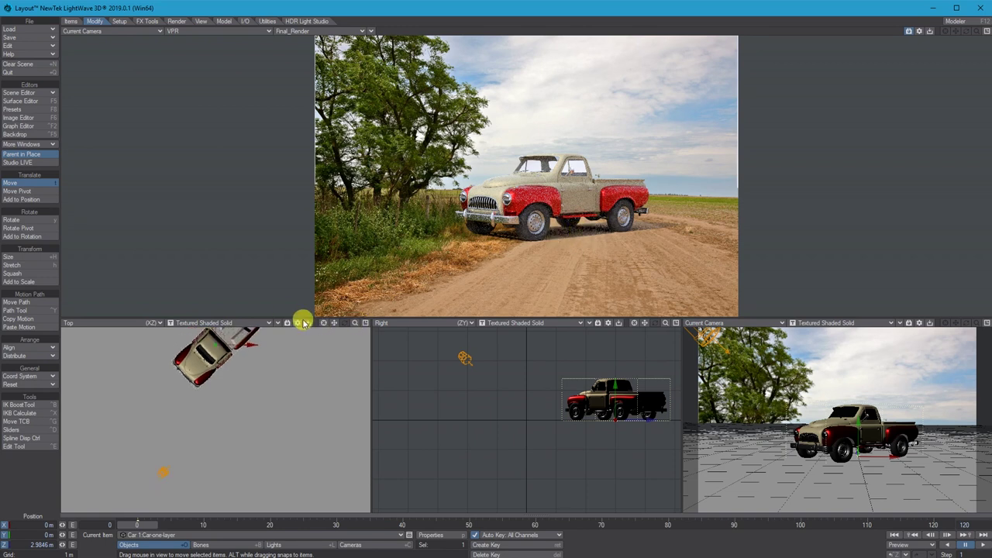
drag(211, 333, 230, 342)
click(240, 360)
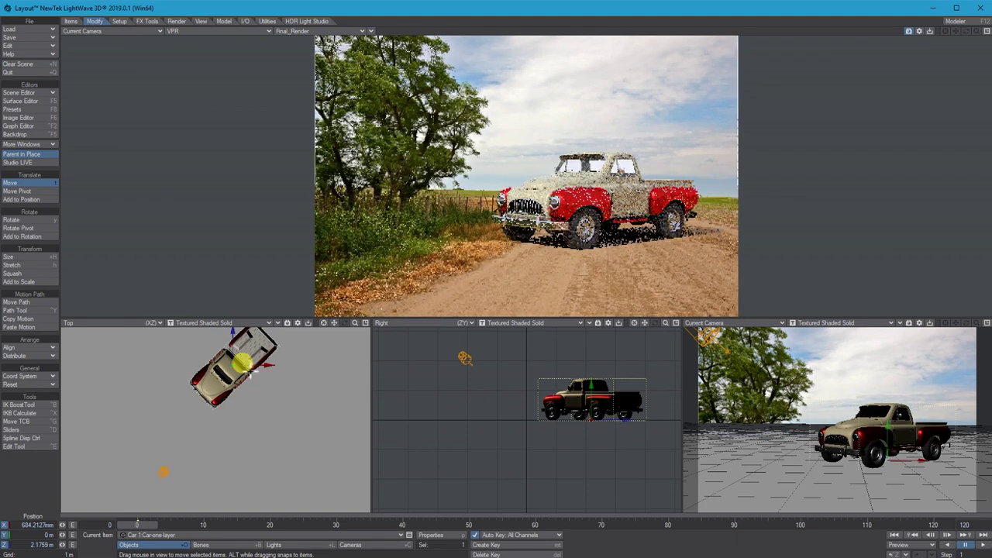
click(582, 188)
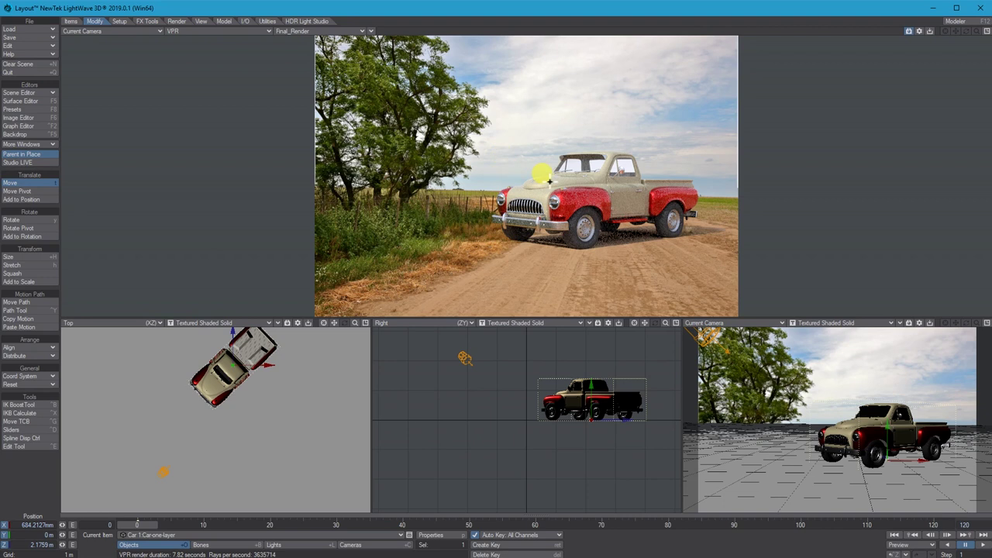
click(26, 259)
drag(607, 203, 581, 203)
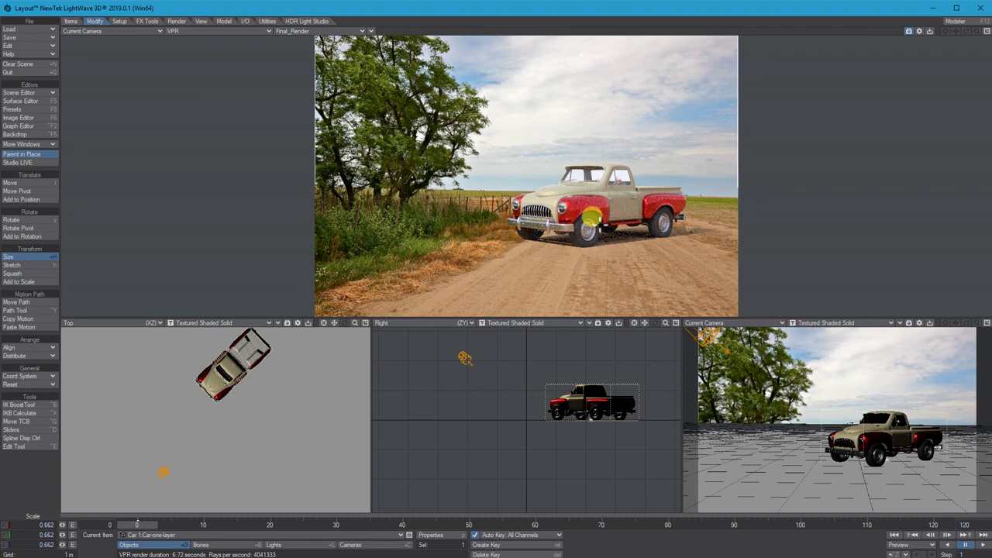
click(35, 183)
drag(230, 330, 230, 366)
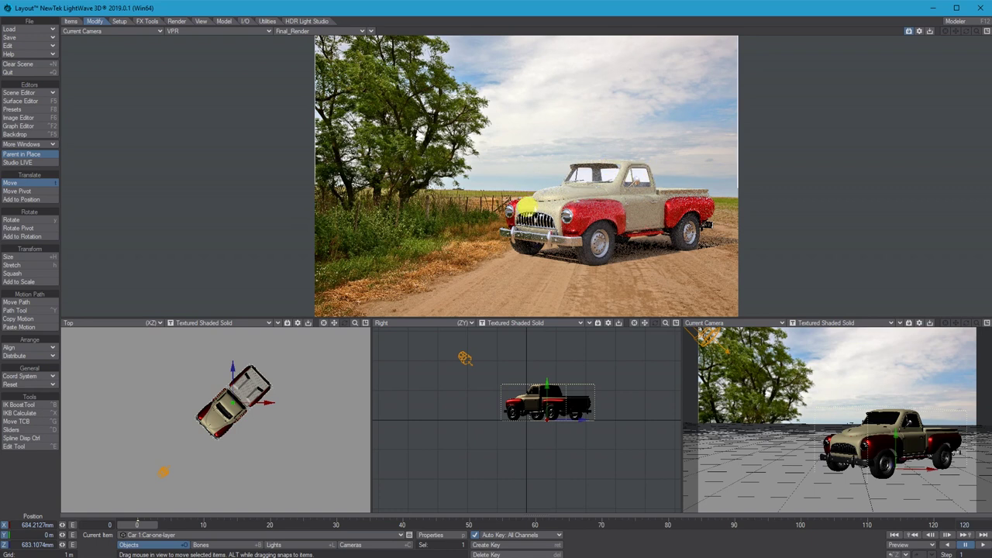
click(314, 545)
- Set the distant light's Angle to 25° in Light Properties
click(434, 535)
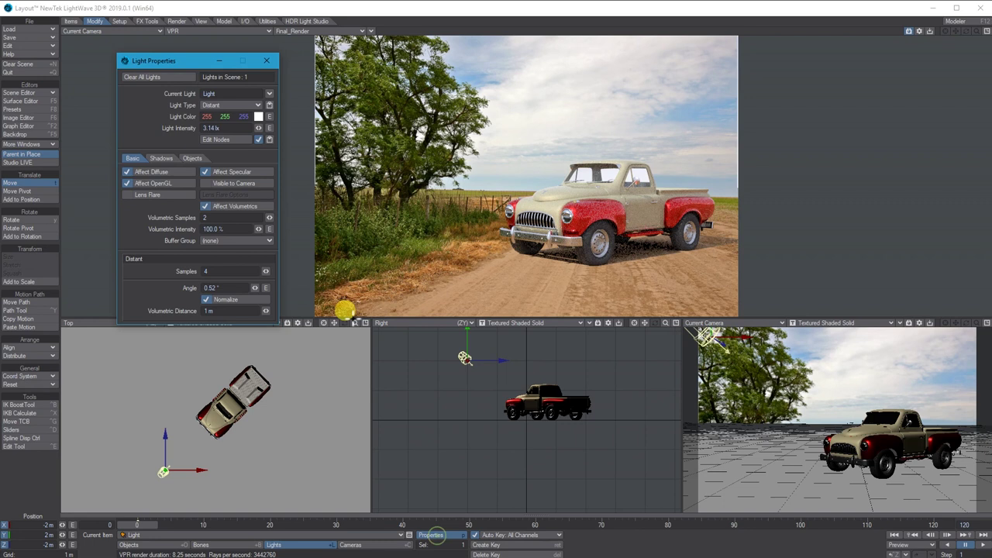
drag(177, 57, 199, 37)
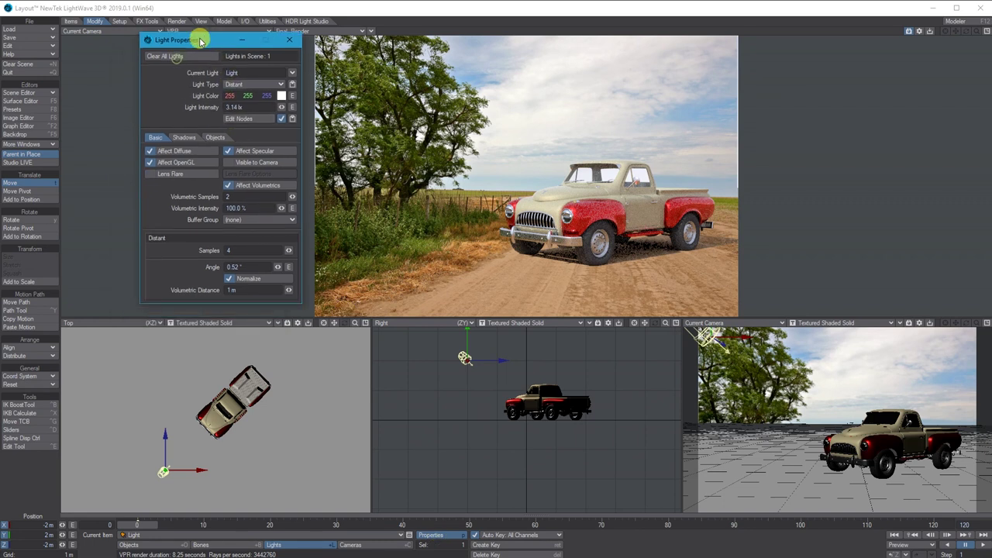
click(242, 267)
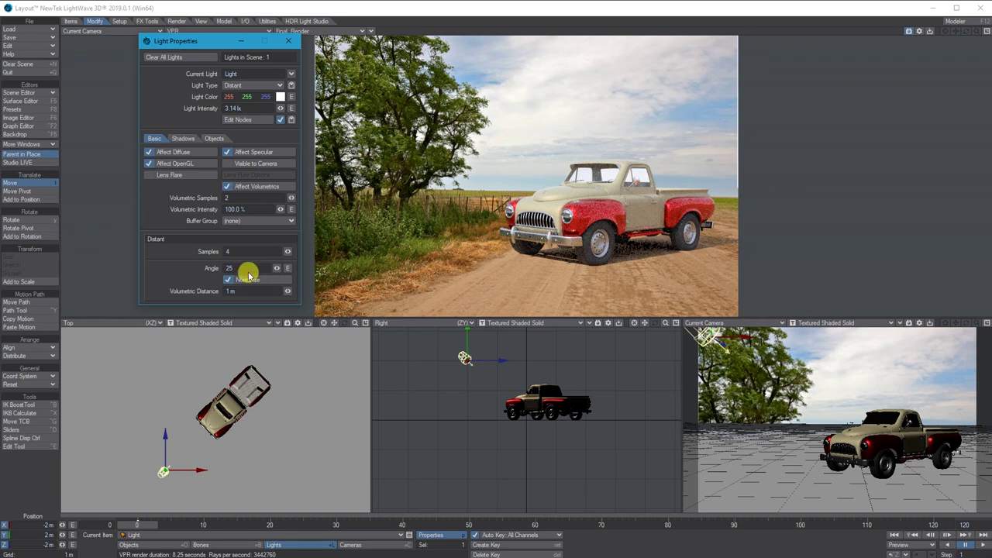
key(Return)
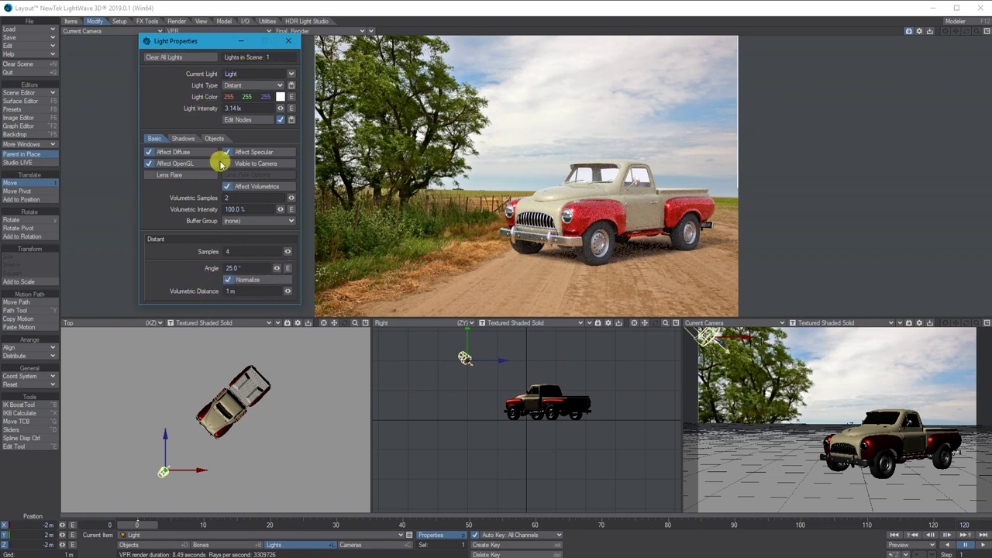
click(243, 267)
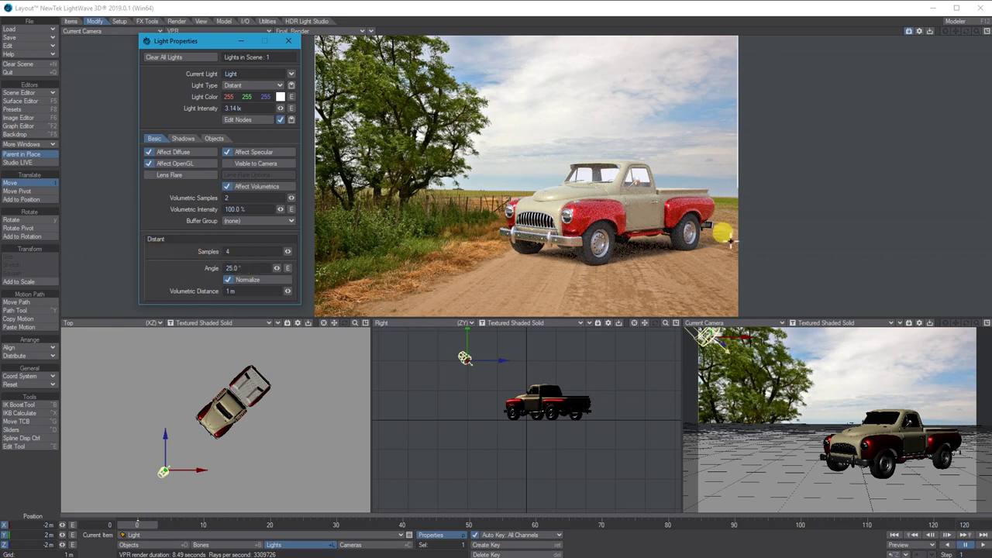
click(234, 249)
double_click(245, 249)
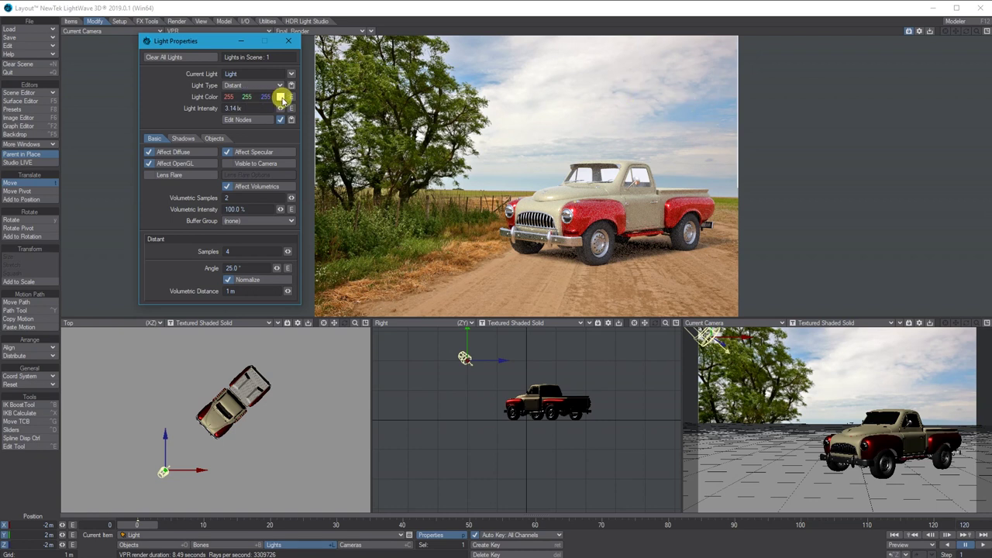
- Tint the light a warm pale yellow, RGB 255 239 192
click(281, 97)
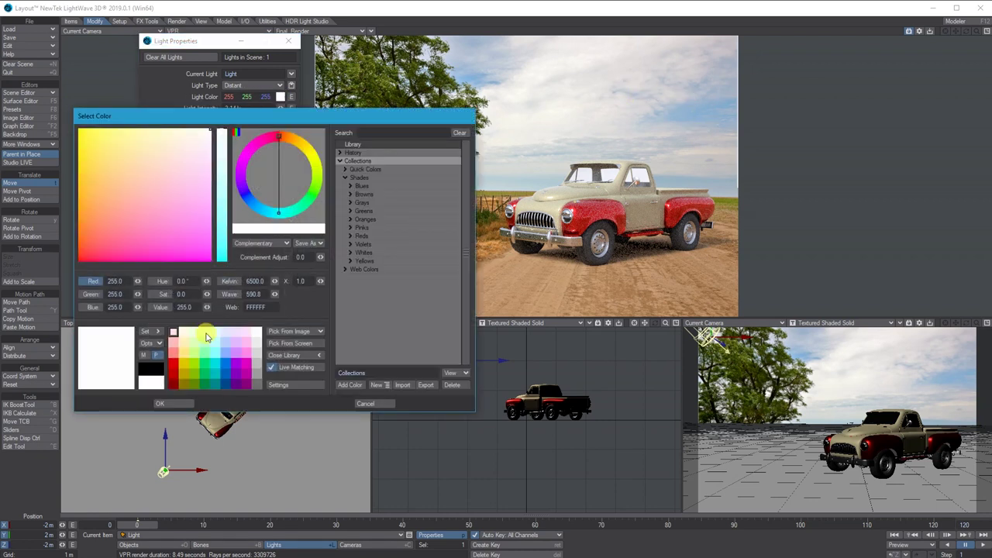
click(181, 332)
click(159, 403)
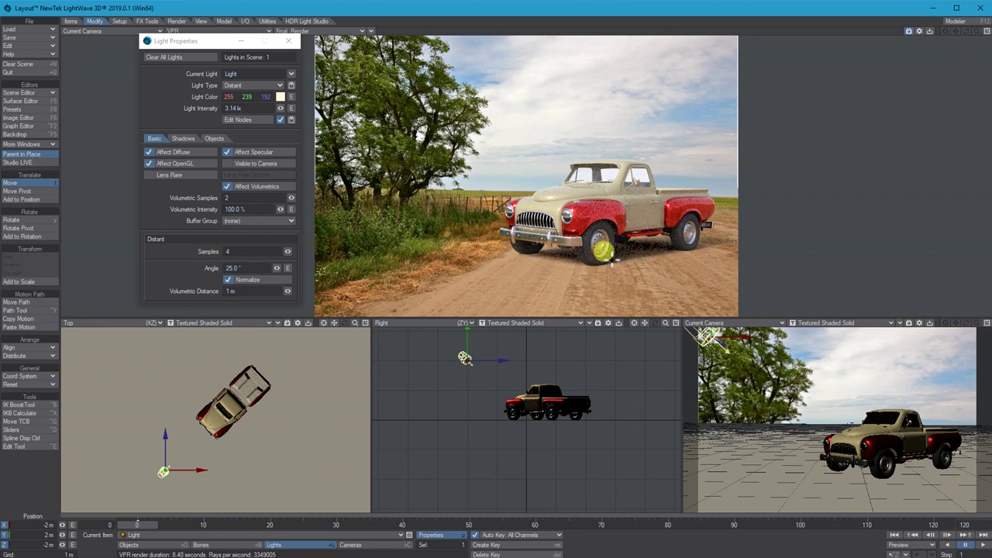
- Rotate the sun light's heading to 167° and close the Light Properties window
key(y)
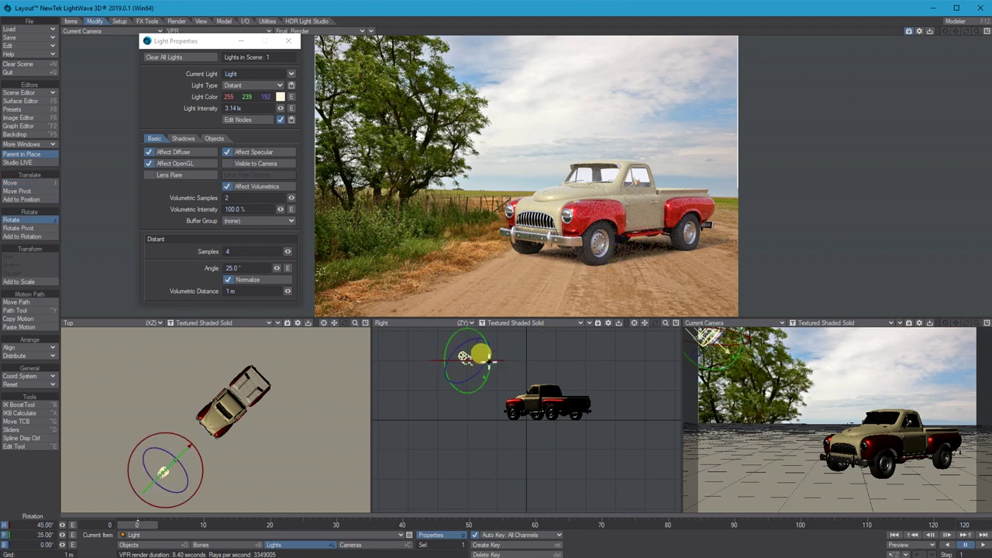
drag(464, 357, 470, 358)
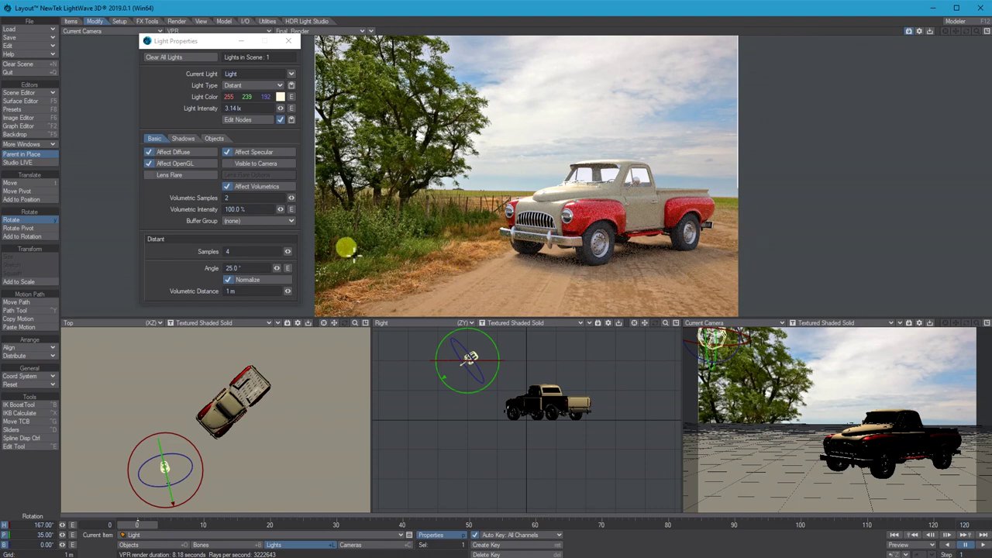
click(289, 40)
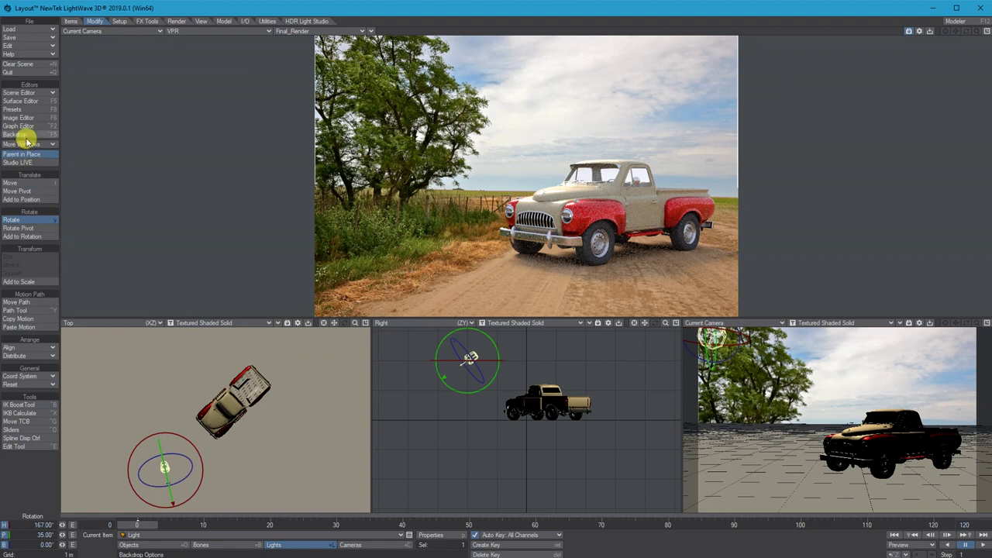
- Add a Textured Environment to the backdrop effects
click(24, 135)
drag(166, 72, 262, 56)
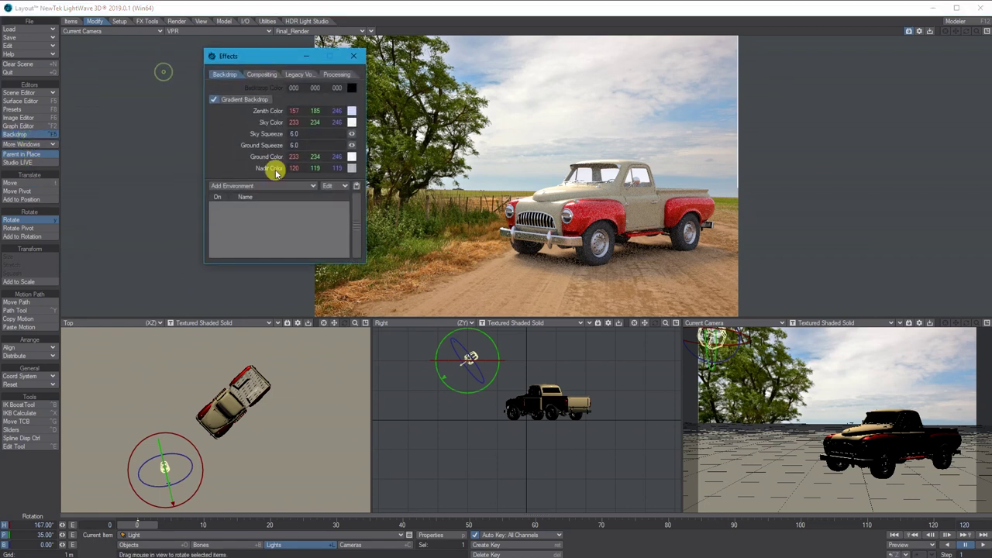
click(234, 187)
click(228, 227)
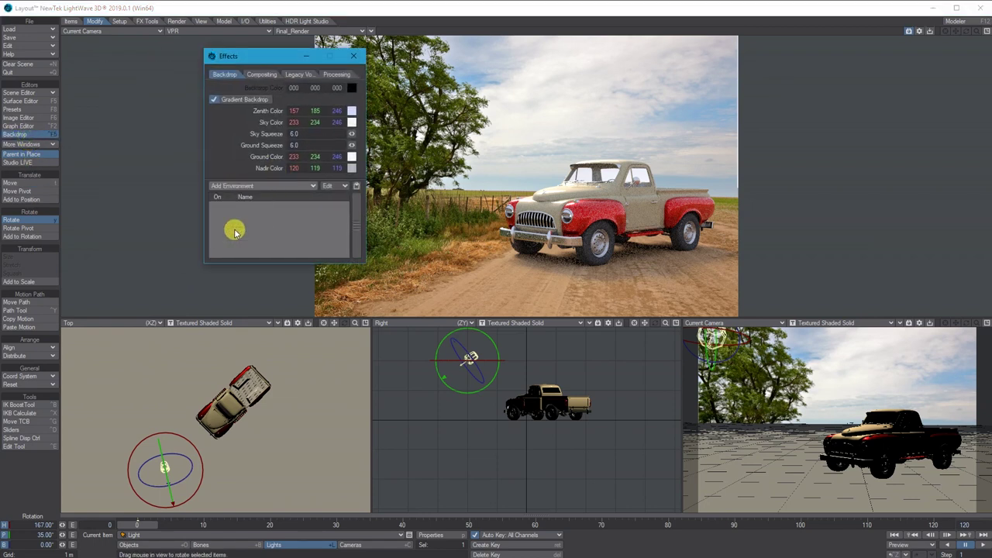
click(267, 205)
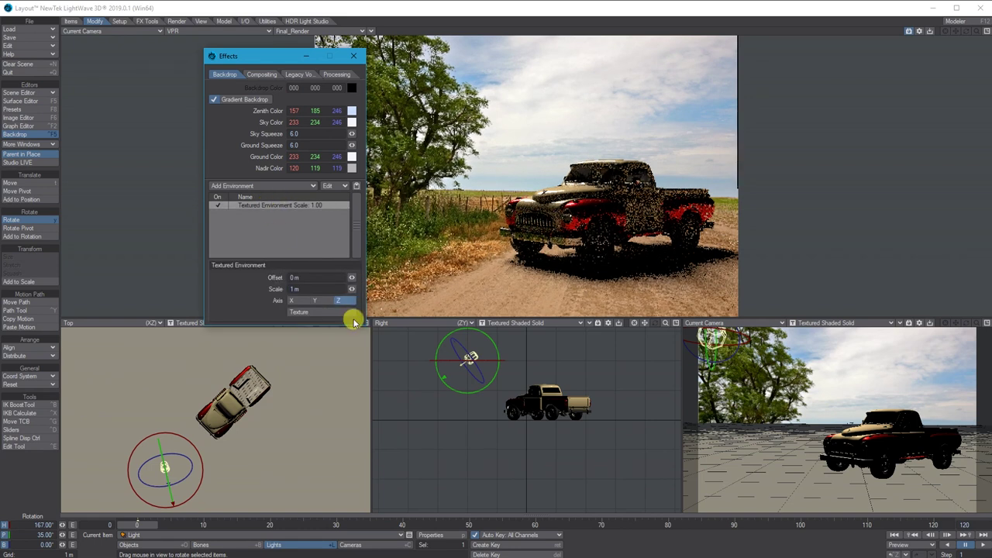
- Map the Farm_Road image spherically as the environment texture, then close Texture Editor and Effects
click(307, 313)
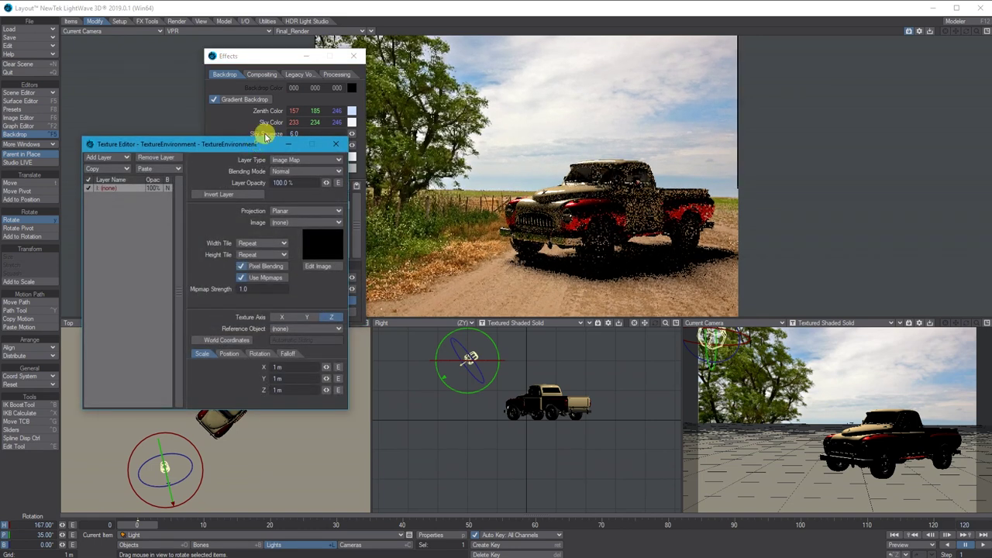
drag(258, 145, 262, 89)
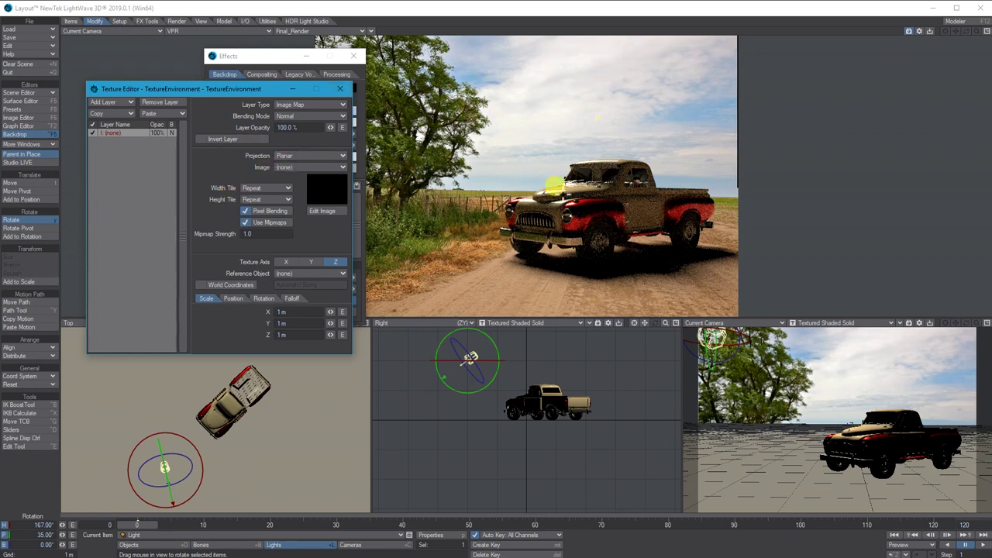
click(299, 156)
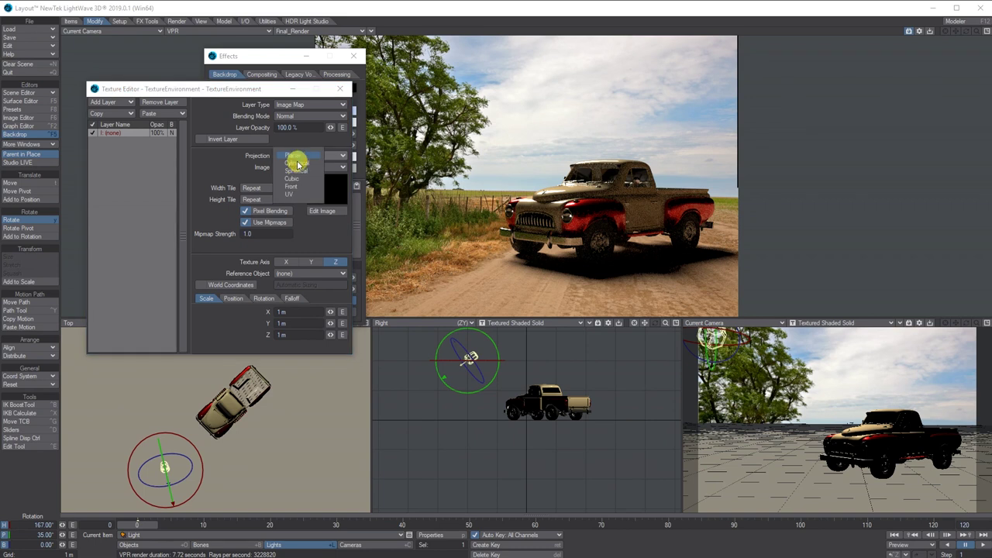
click(294, 169)
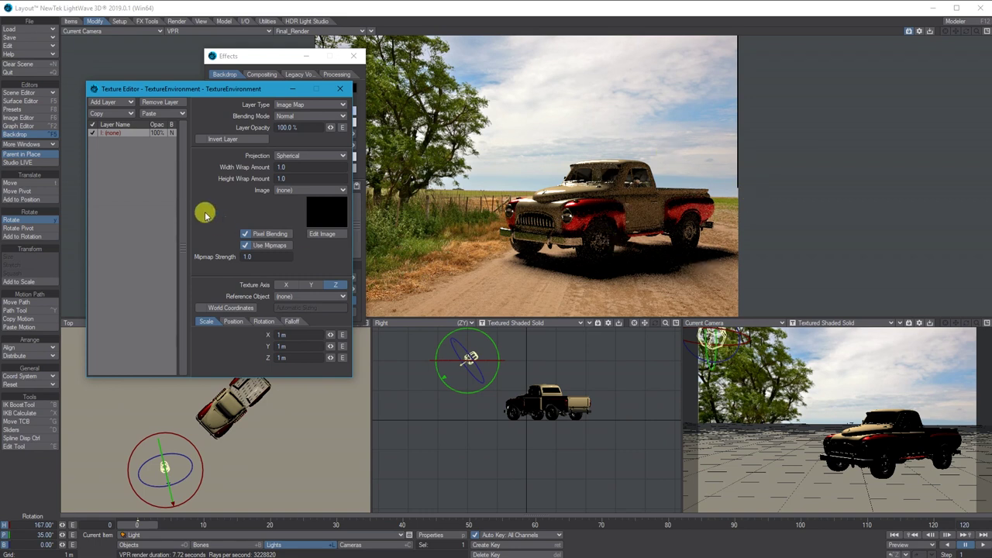
click(291, 191)
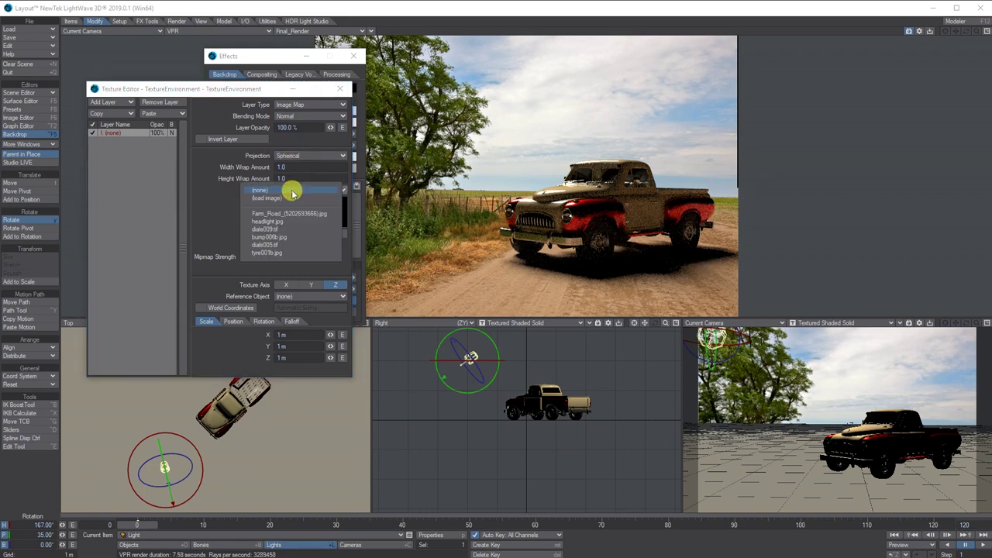
click(258, 214)
click(314, 286)
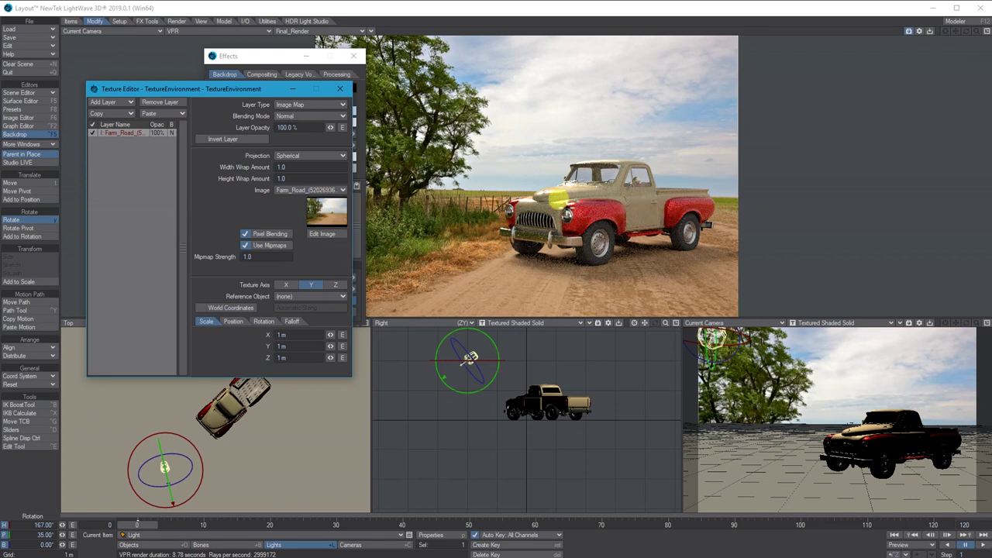
click(340, 90)
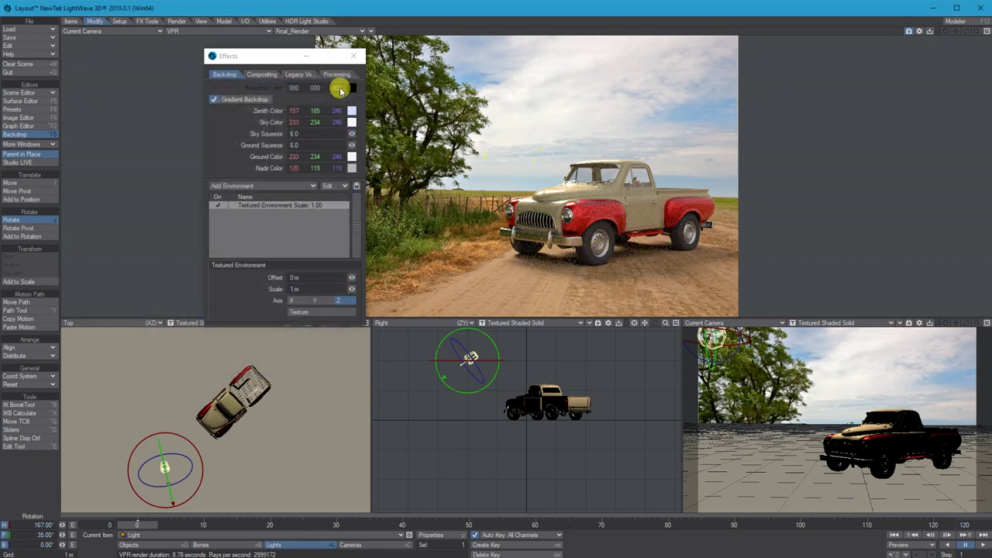
click(352, 59)
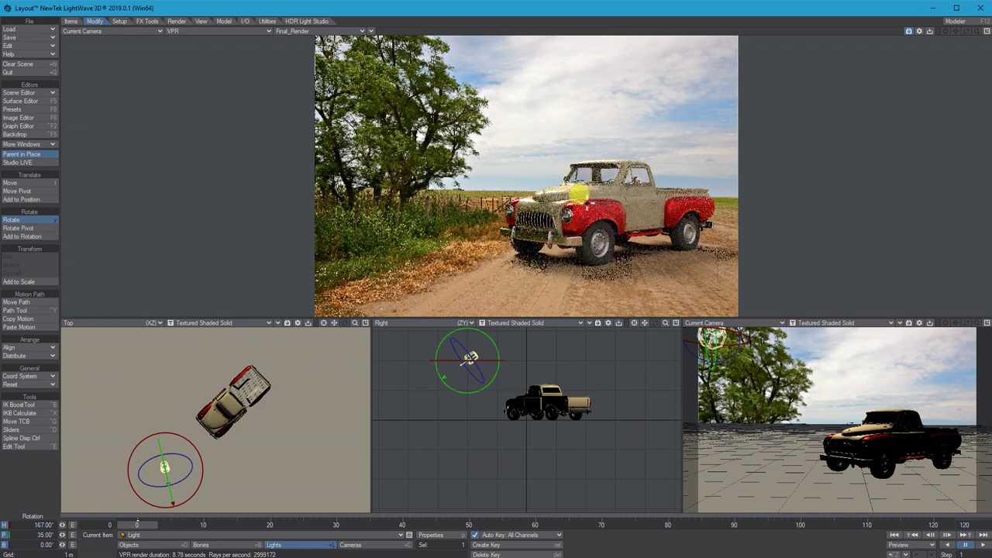
- Give the camera minimum samples 4, maximum samples 12 and a 0.08 adaptive threshold
click(374, 545)
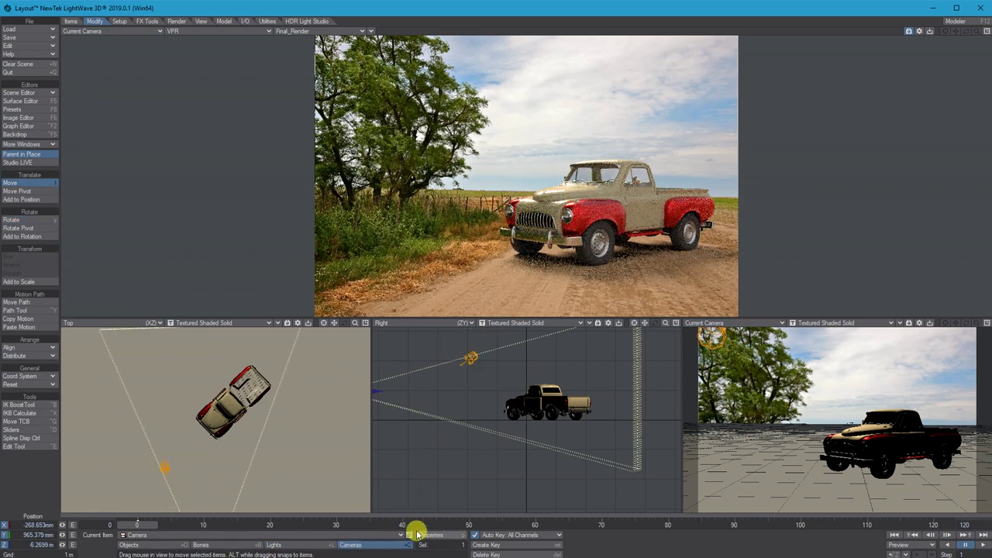
click(401, 535)
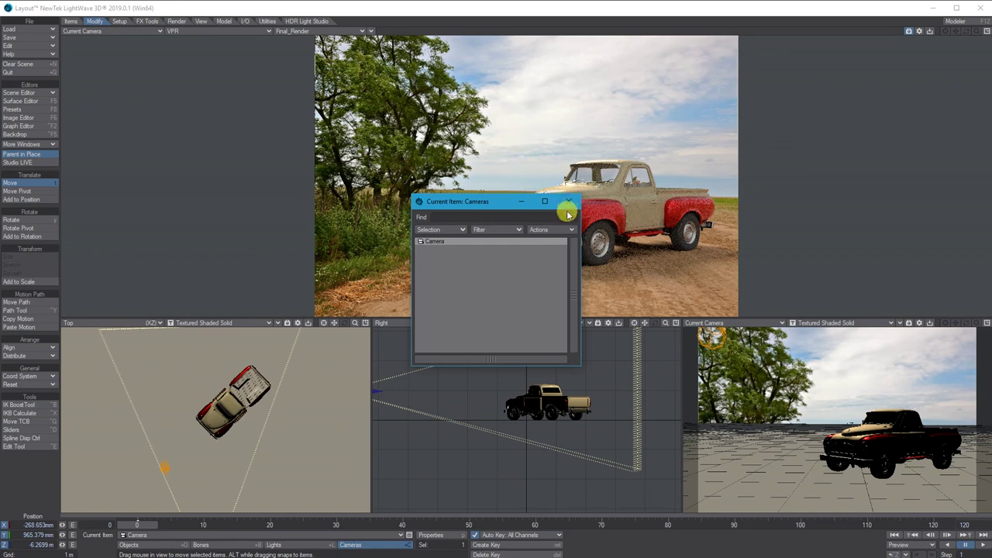
click(568, 203)
click(448, 535)
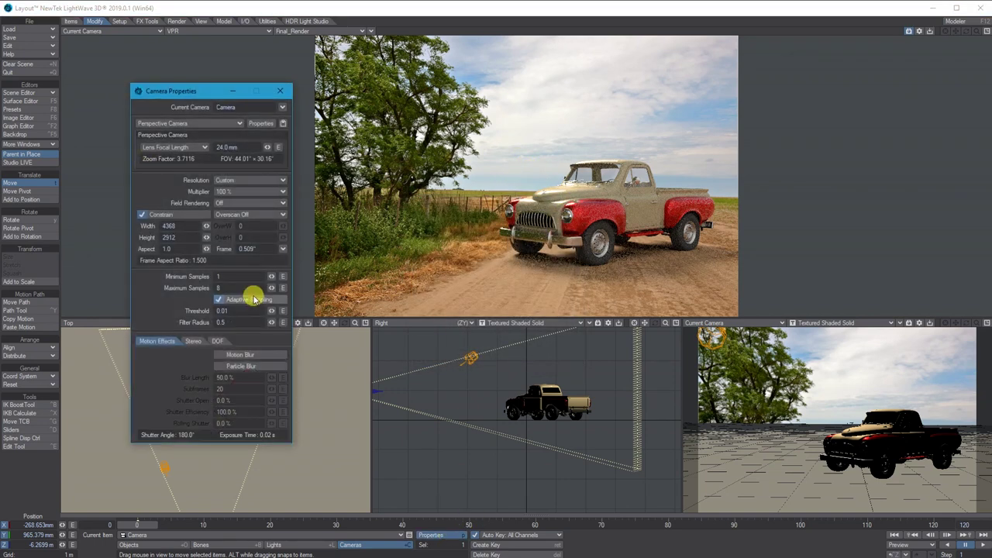
click(225, 276)
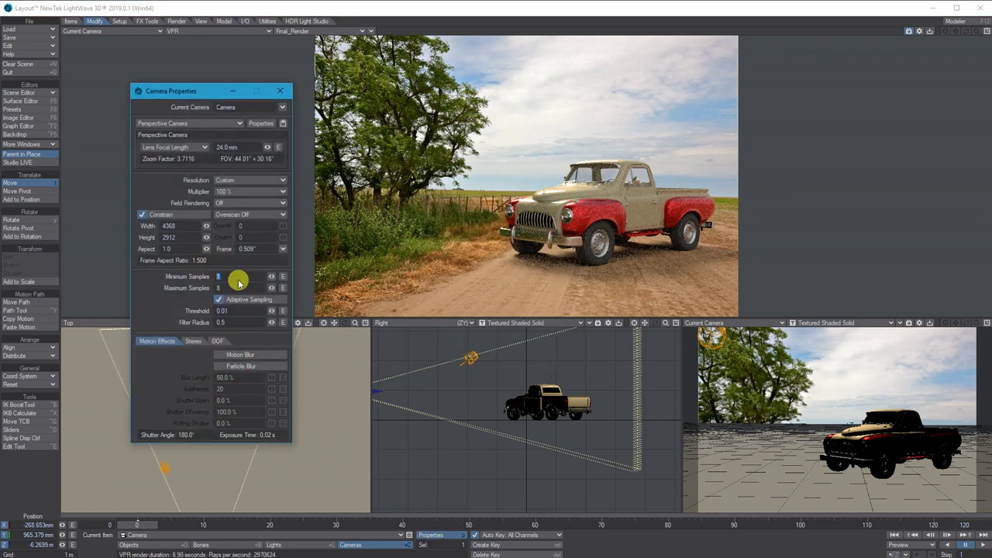
click(221, 286)
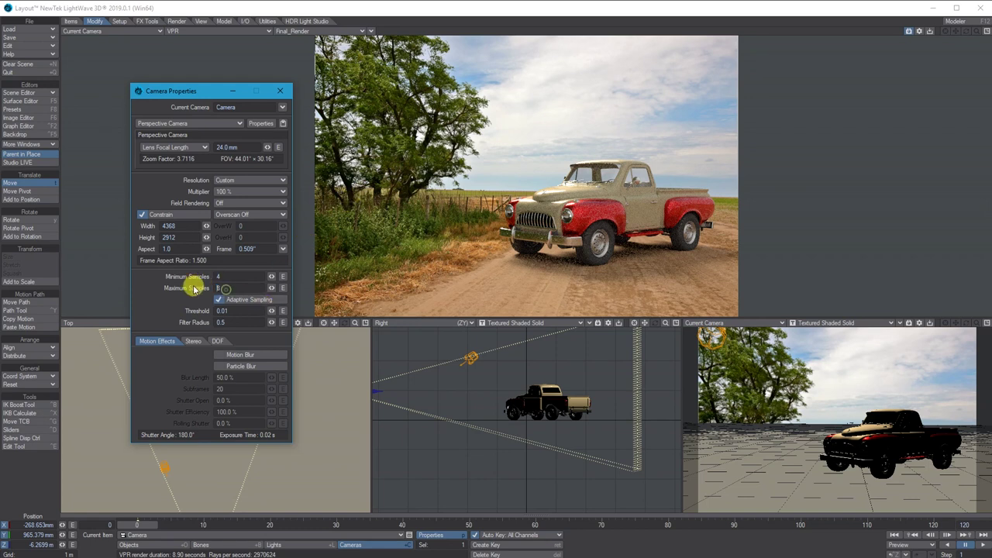
text(12)
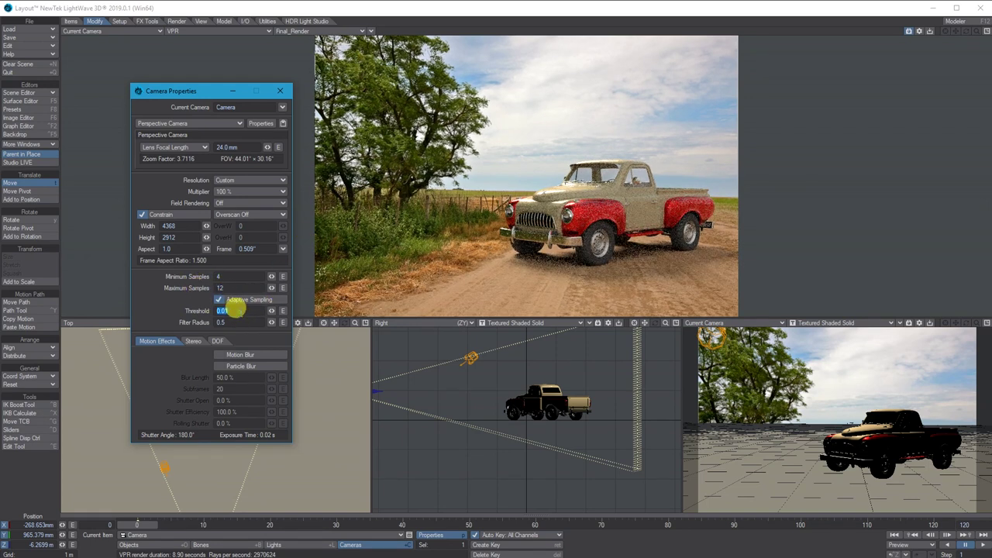
click(222, 309)
text(0.01)
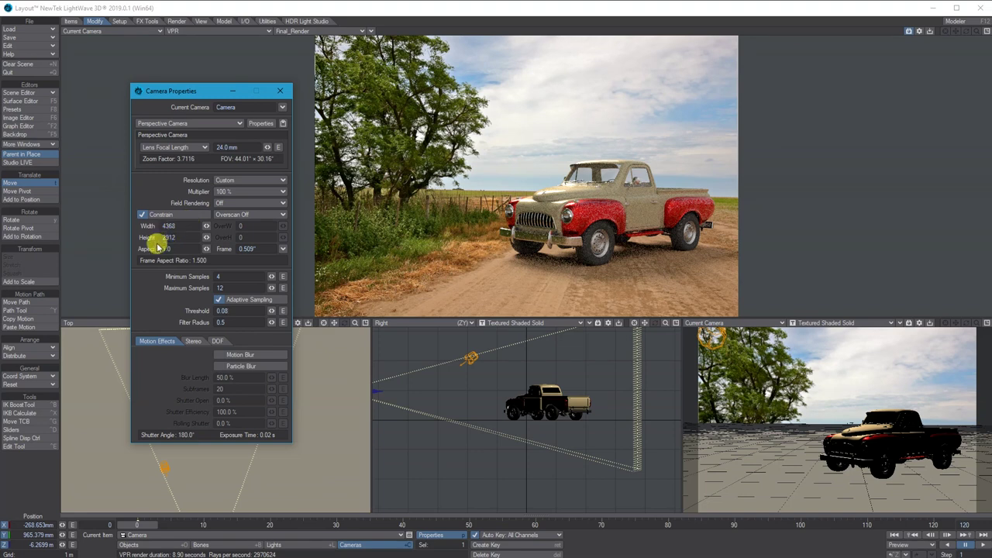
- Set the render width to 1200 with aspect constrained, giving 1200 × 800
click(147, 215)
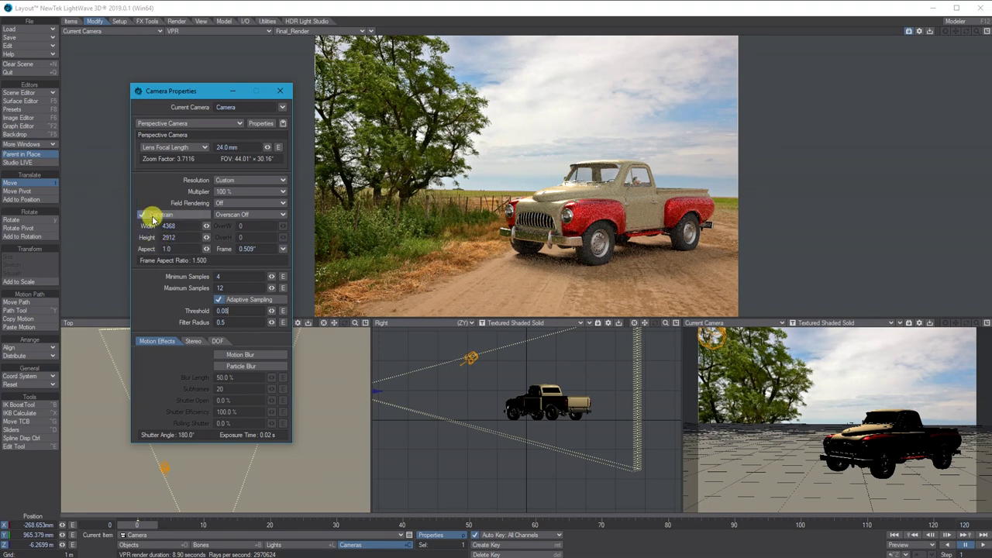
click(142, 215)
text(1000)
drag(161, 225, 188, 225)
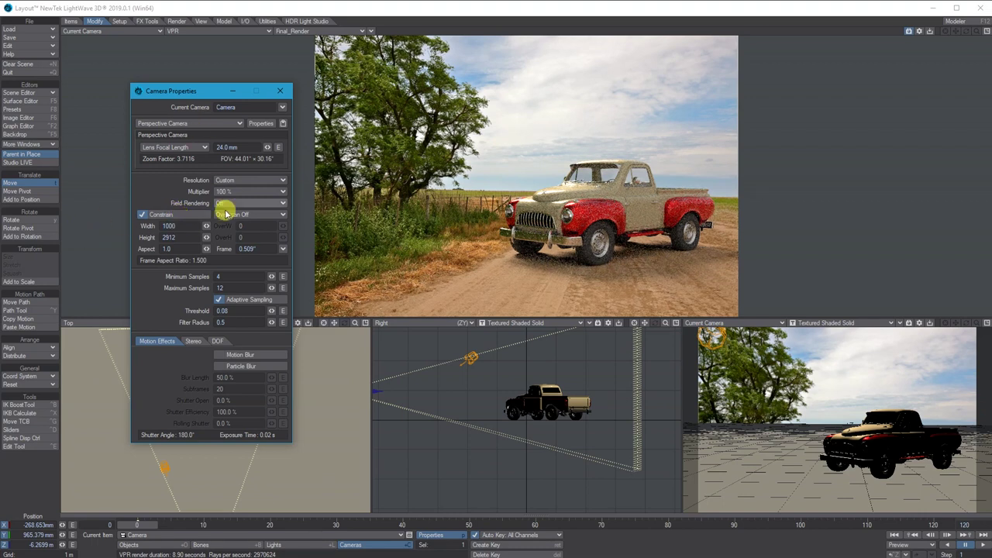
key(Return)
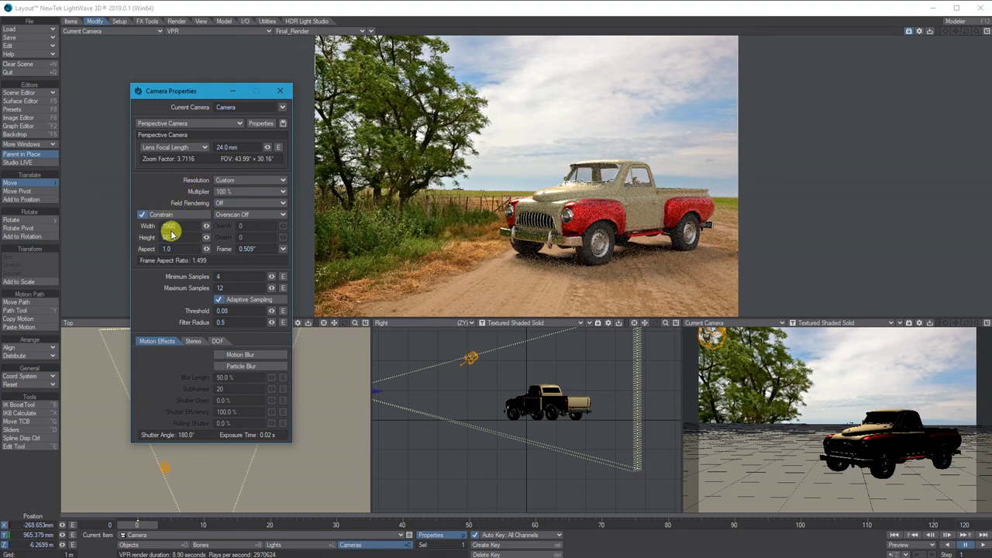
drag(180, 224, 130, 230)
key(Return)
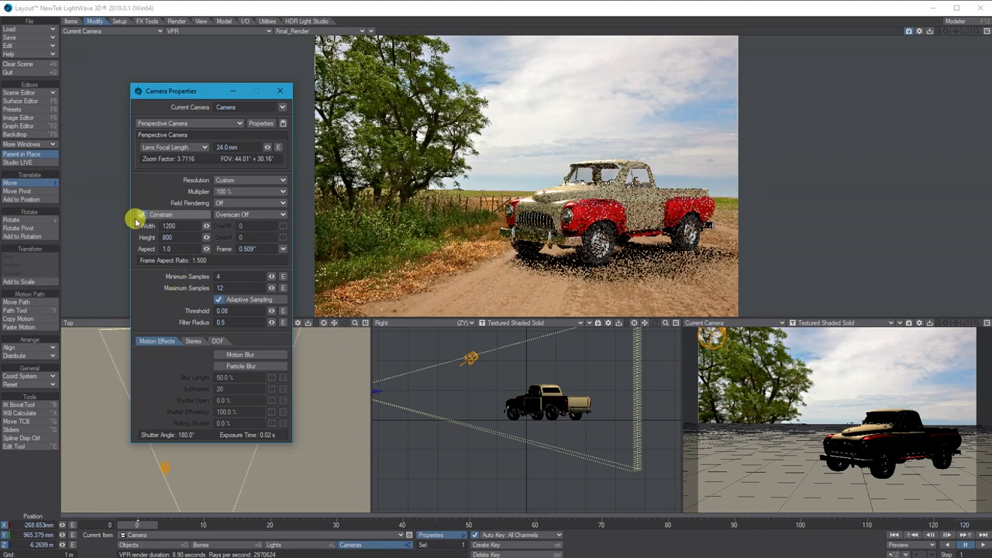
- In Render Properties, set diffuse bounces and every ray recursion limit to 3
click(280, 92)
click(176, 21)
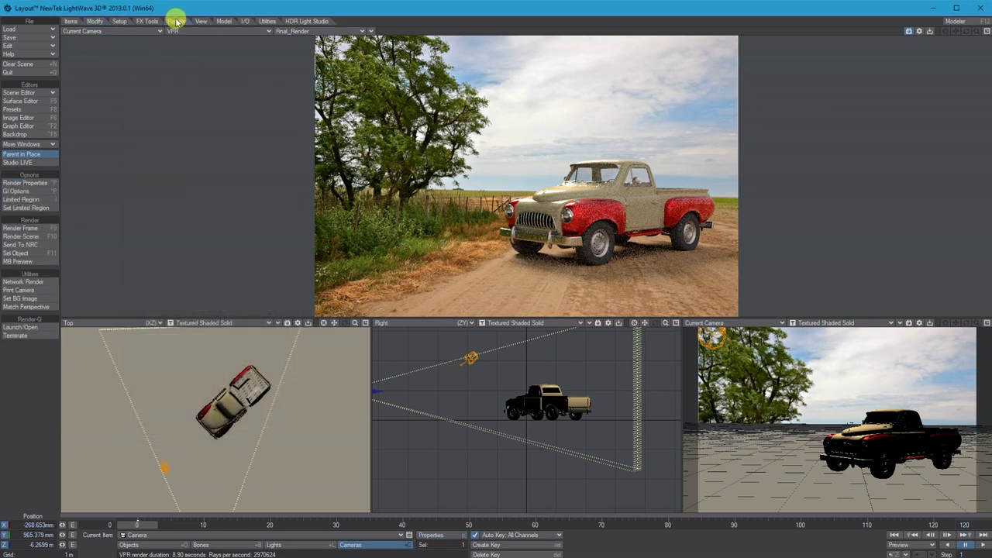
click(43, 185)
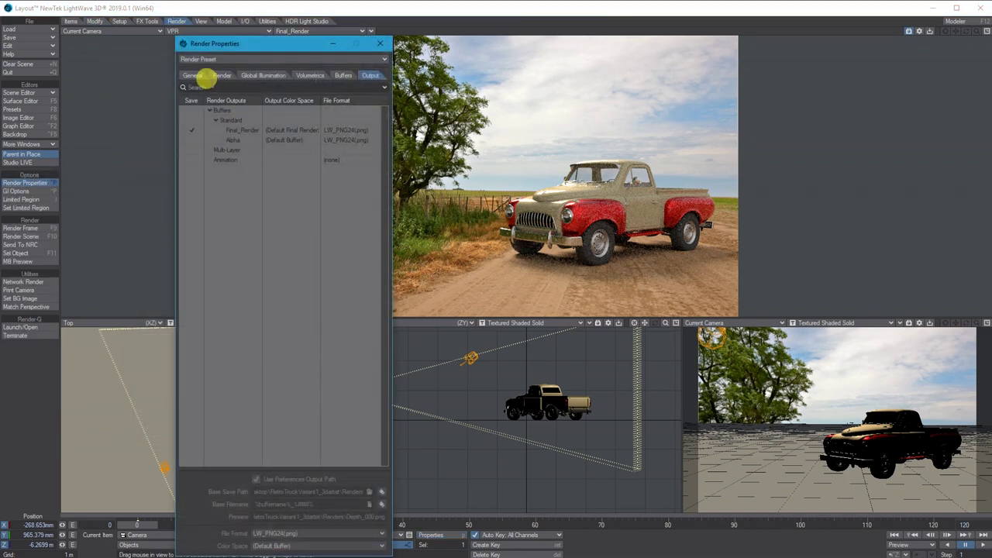
click(223, 75)
click(293, 181)
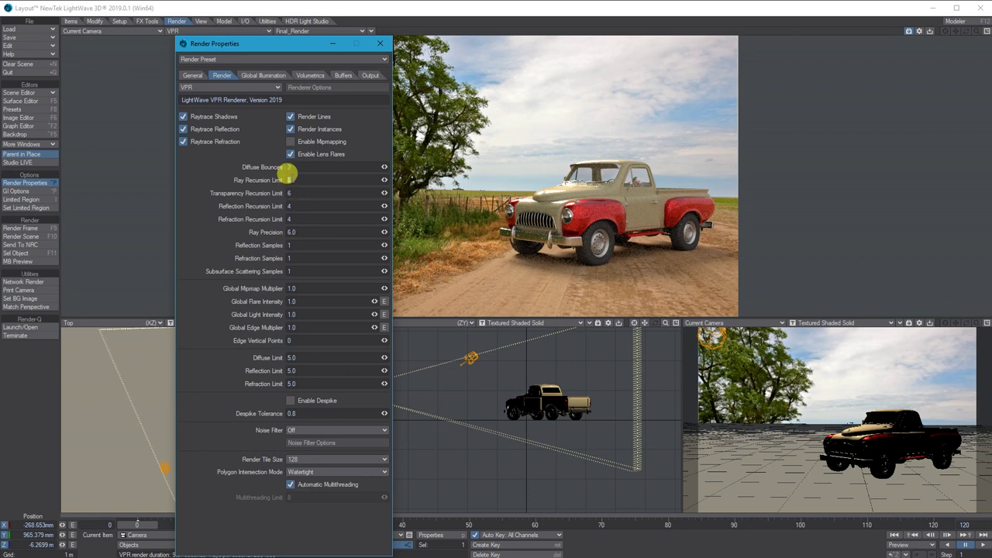
click(295, 168)
text(3)
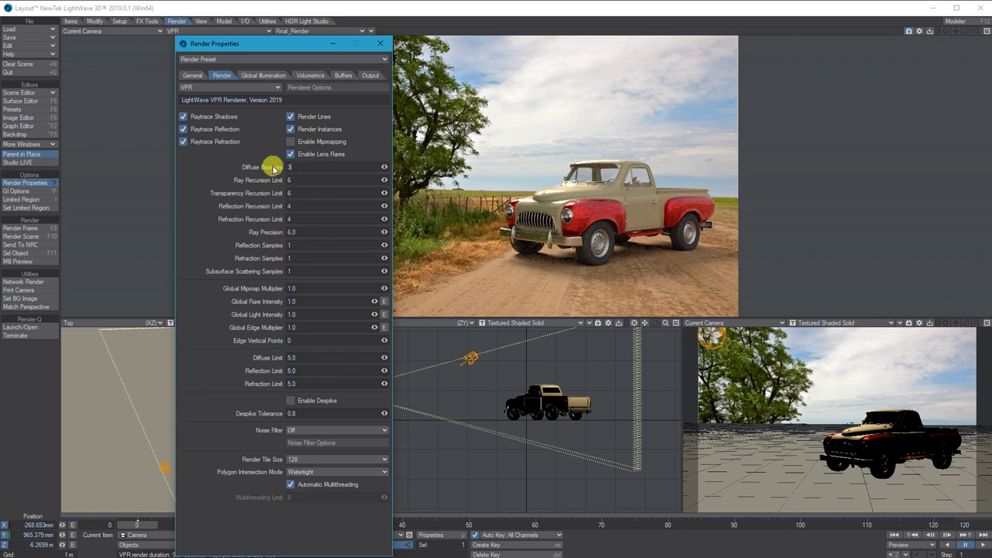
key(Tab)
text(3)
key(Tab)
text(3)
key(Tab)
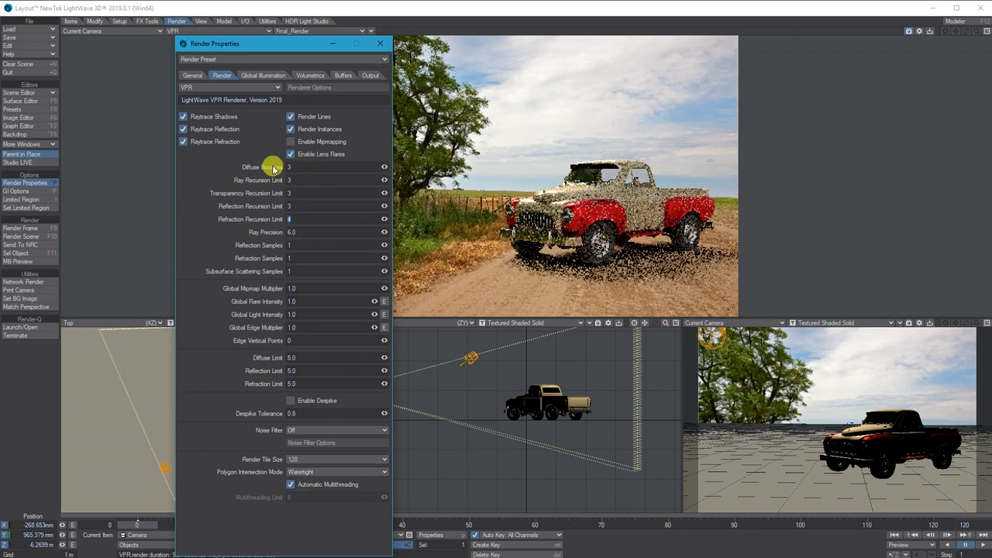
text(3)
key(Tab)
- Set ray precision and reflection/refraction samples to 3, and polygon intersection to Fastest
text(3)
key(Tab)
text(3)
key(Tab)
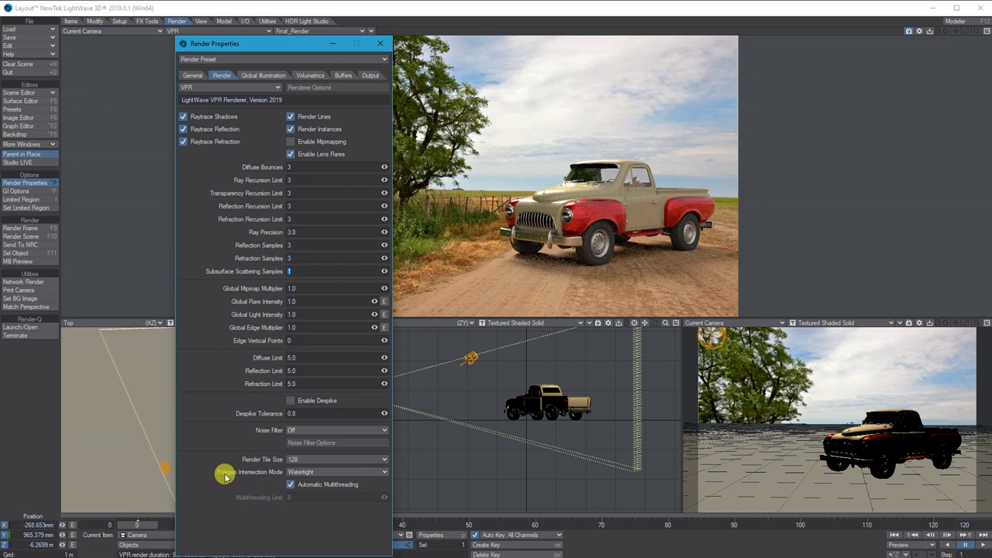
click(305, 472)
click(311, 471)
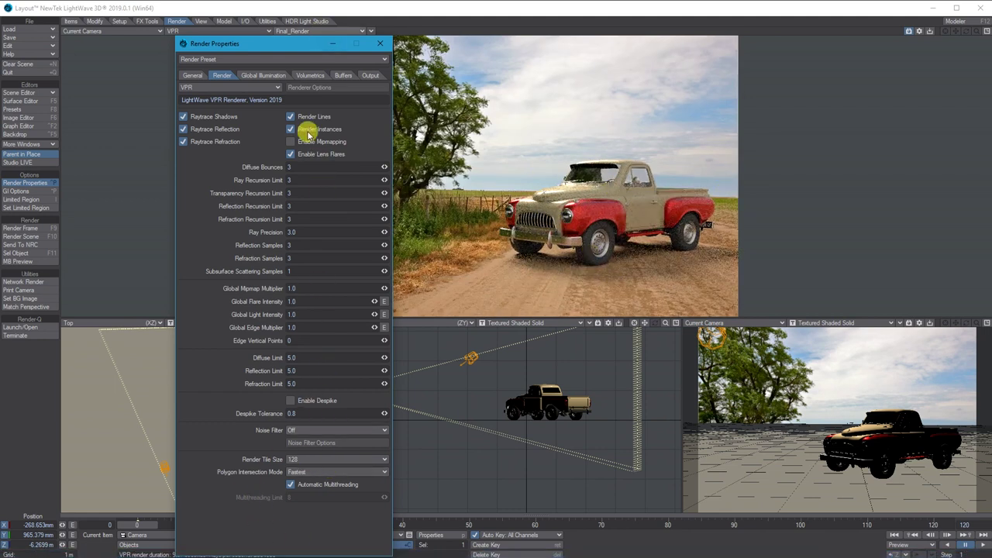
- Set global illumination rays to 12, then close Render Properties and show the Items tools
click(252, 76)
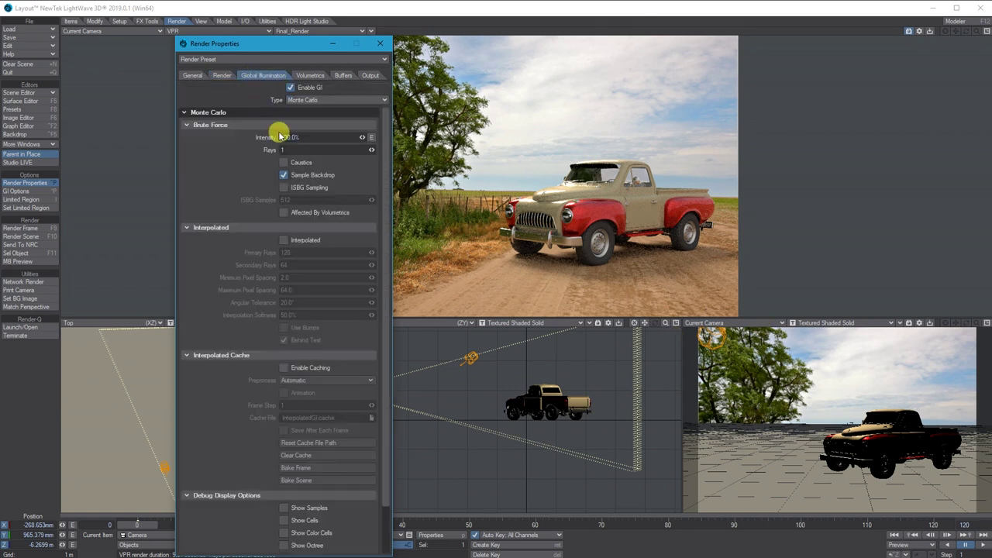
drag(291, 146, 269, 154)
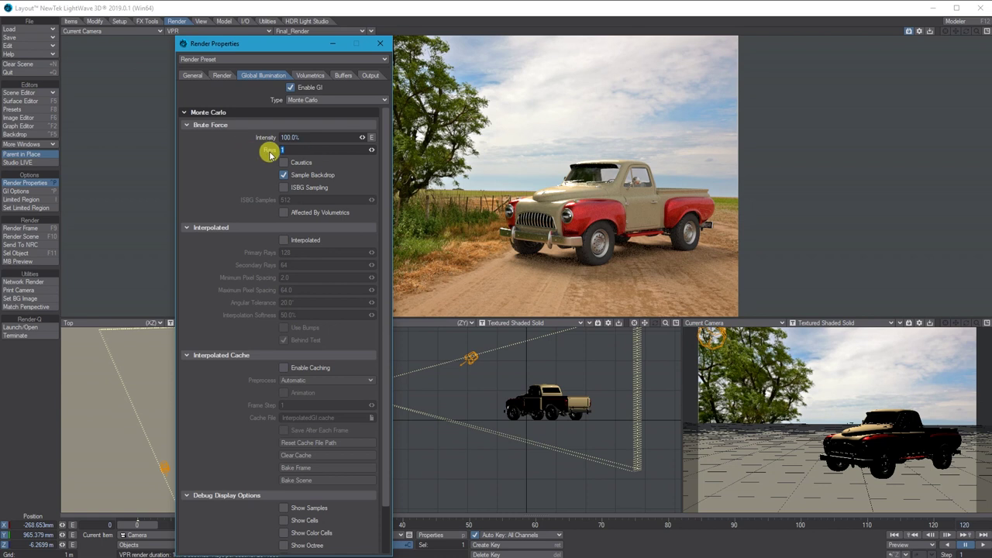
key(Return)
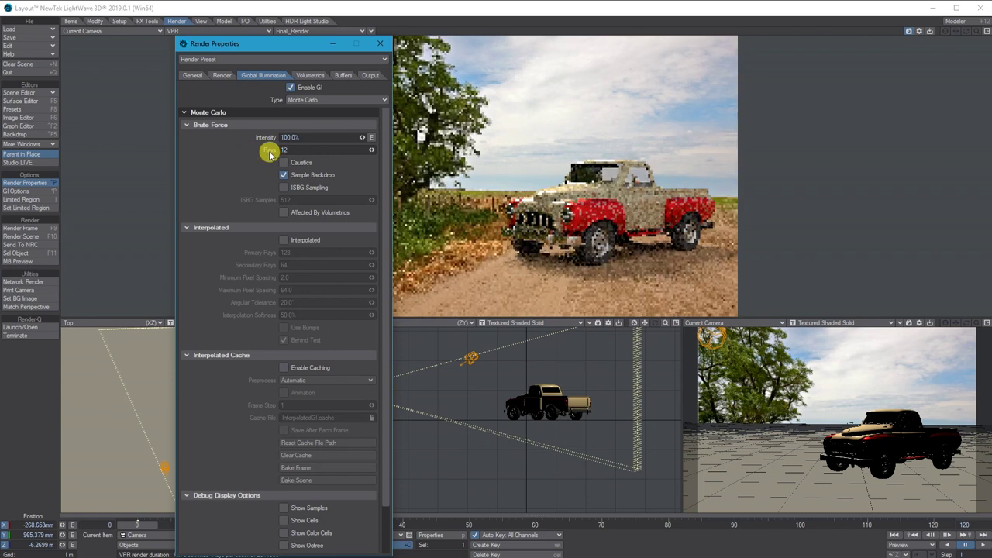
click(311, 78)
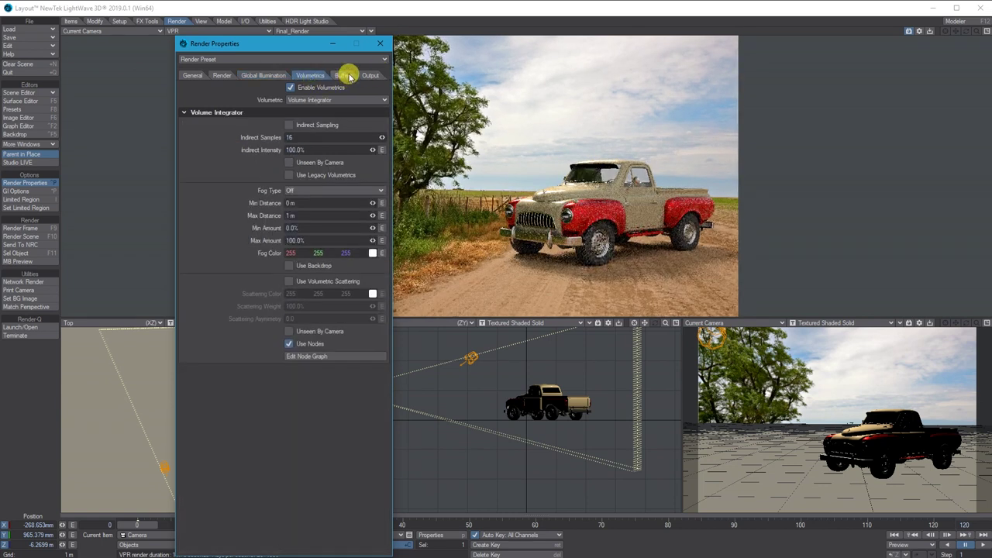
drag(276, 48, 286, 45)
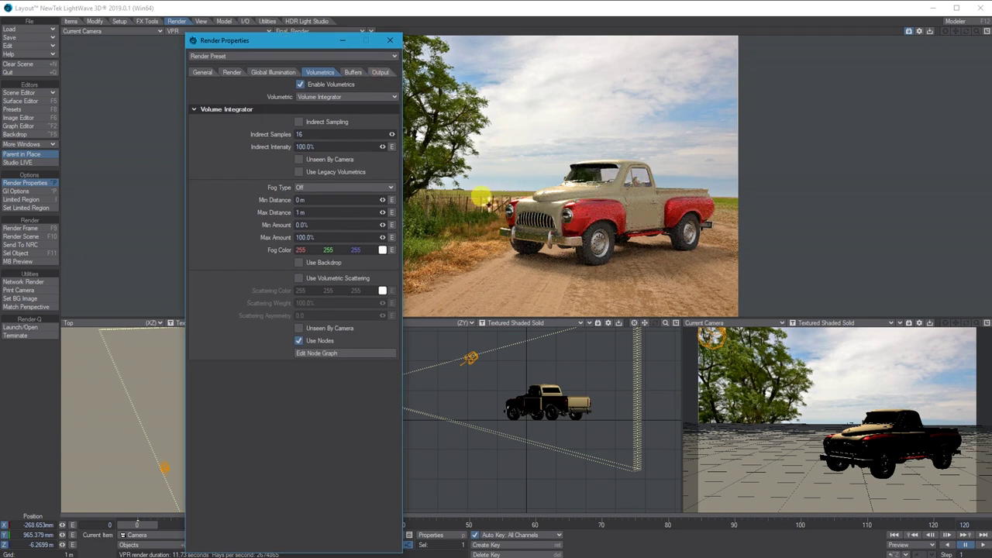
click(389, 42)
click(70, 21)
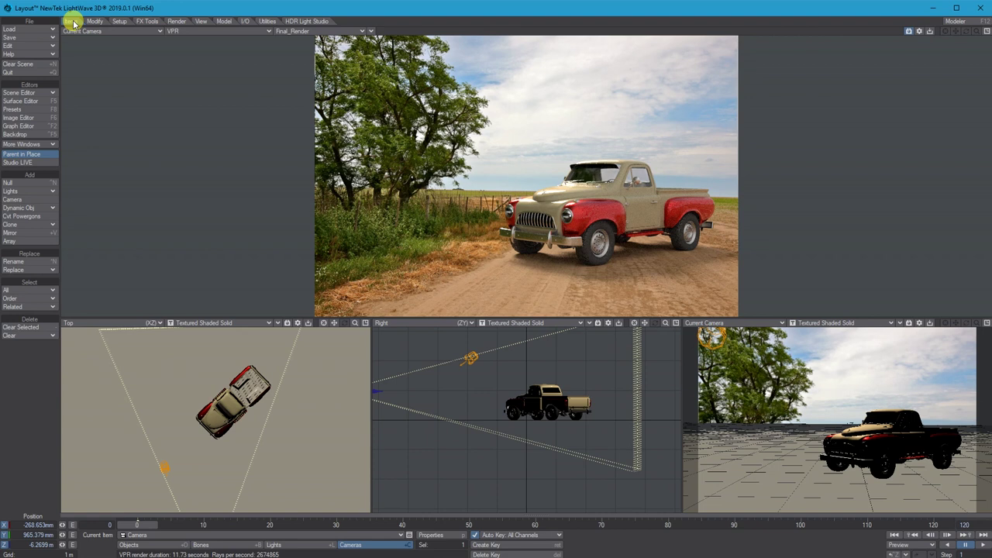
- Add a null named Range in front of the truck at Y 596.9 mm and open its properties
click(24, 183)
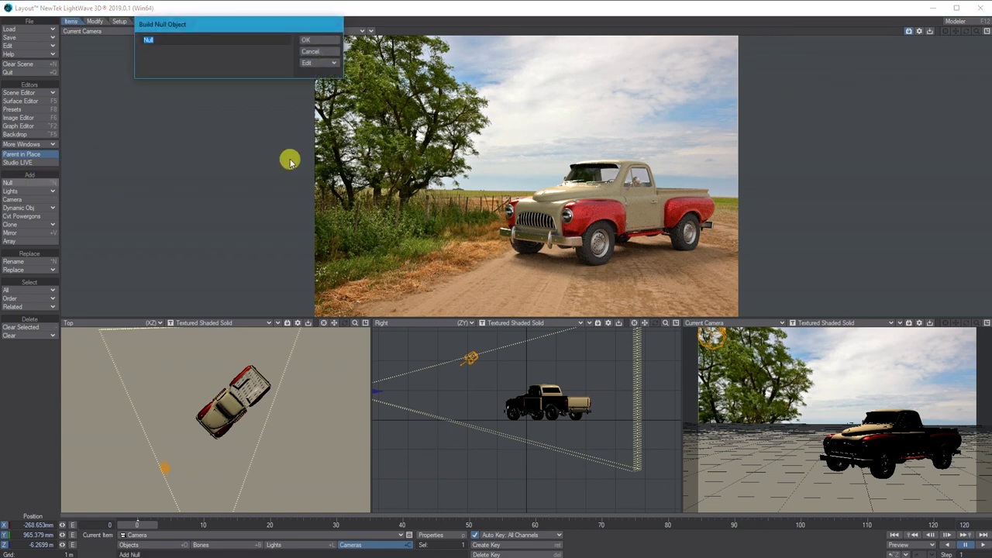
click(303, 41)
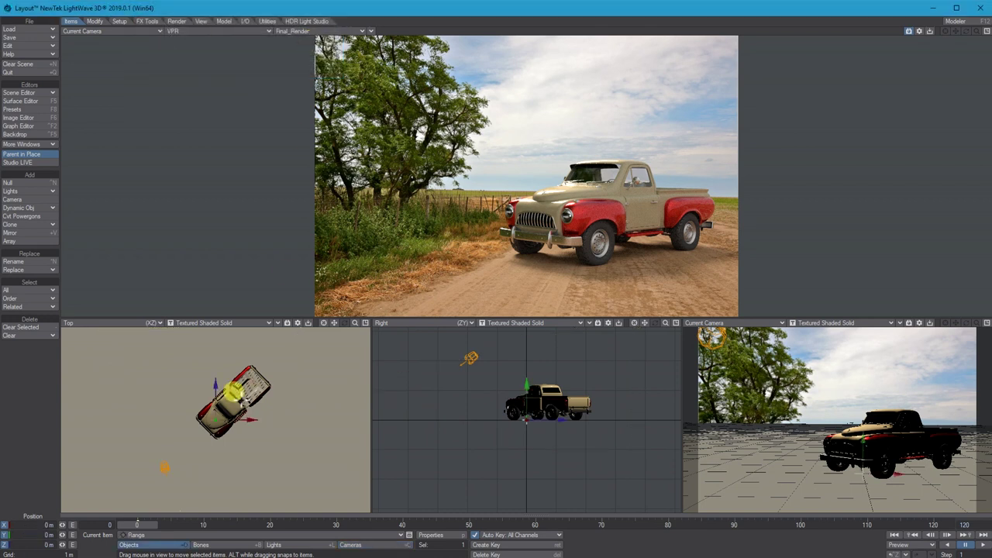
drag(209, 418, 214, 337)
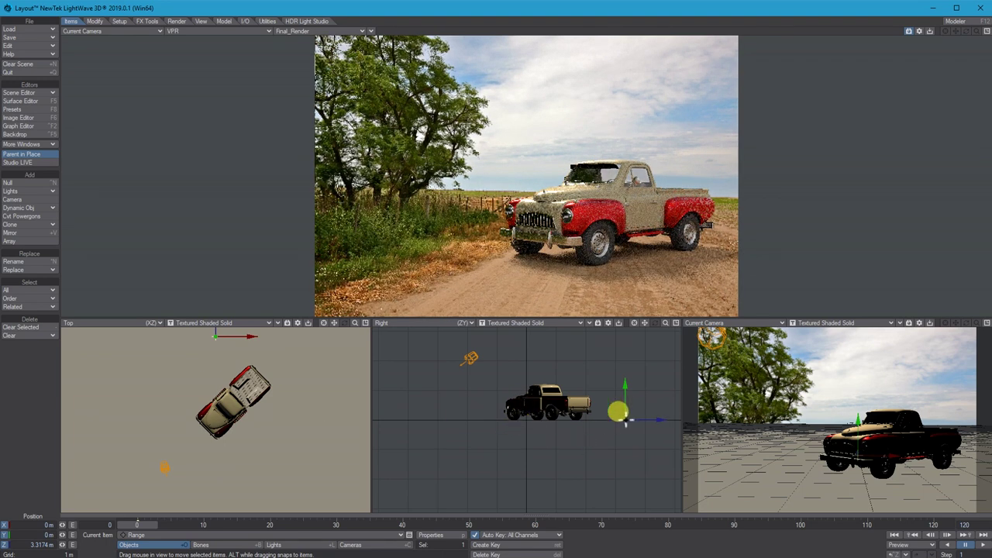
drag(623, 383, 625, 365)
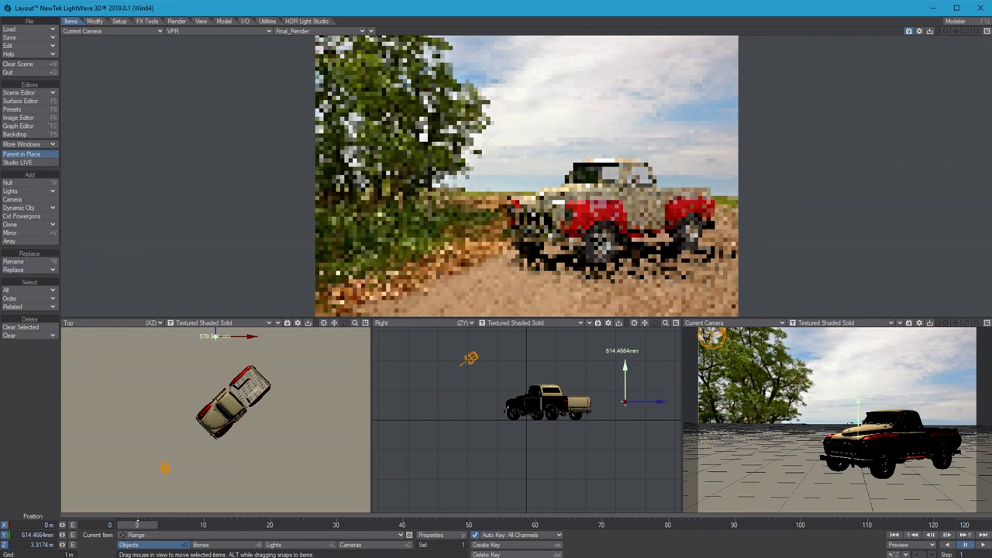
mouse_move(625, 403)
mouse_down()
mouse_move(642, 388)
mouse_move(618, 405)
mouse_up()
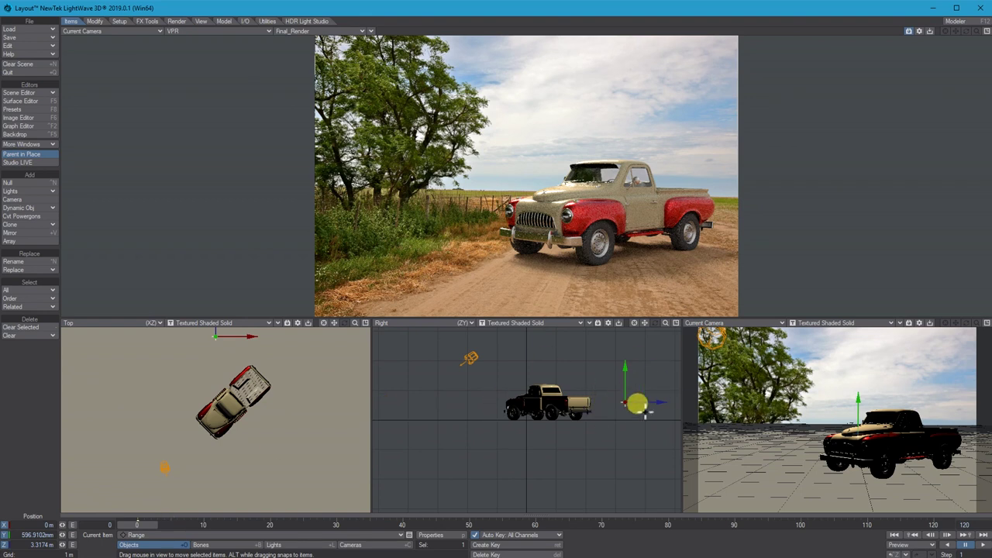
click(438, 535)
drag(470, 158, 121, 116)
- Attach a Range Finder with Draw Link to the Range null, reading 9.6 m to the camera
click(91, 180)
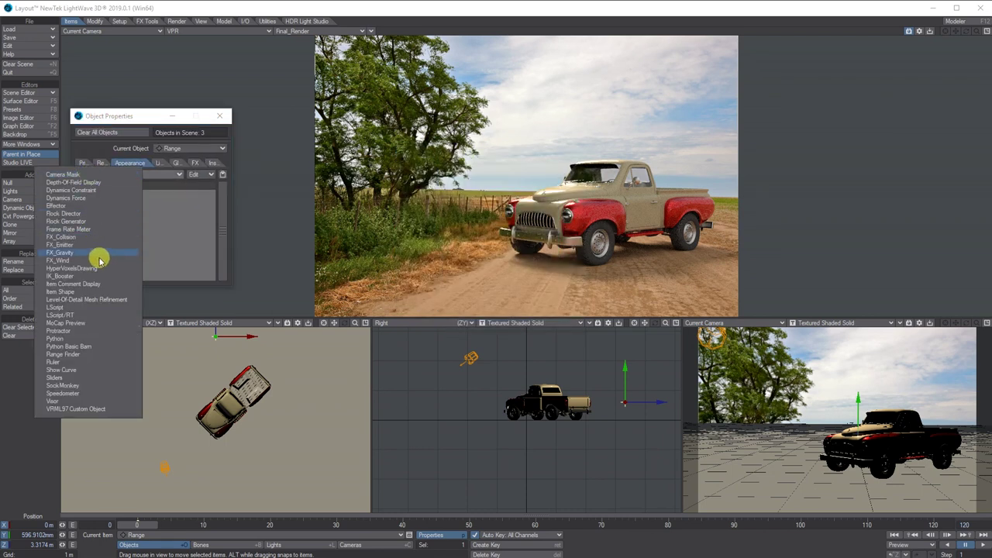
click(68, 354)
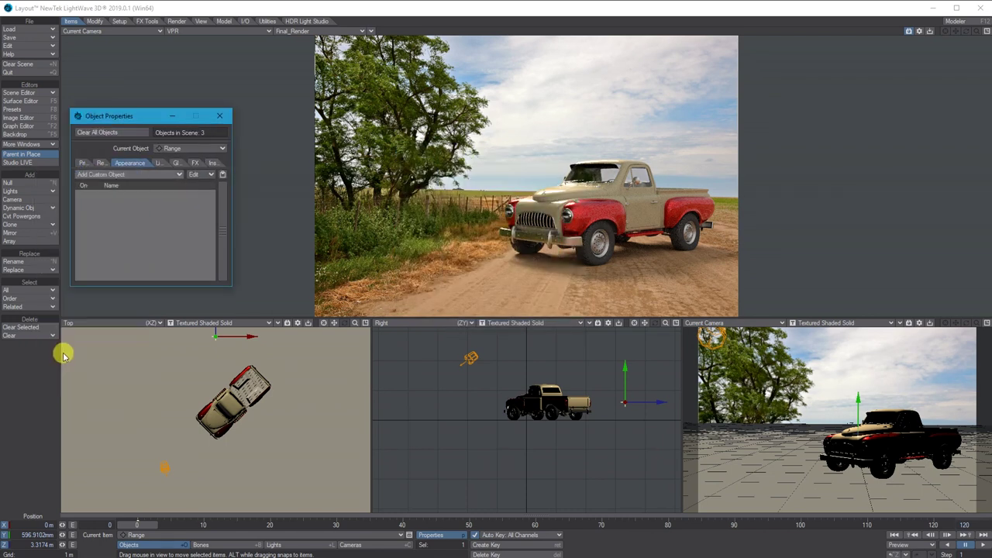
click(124, 194)
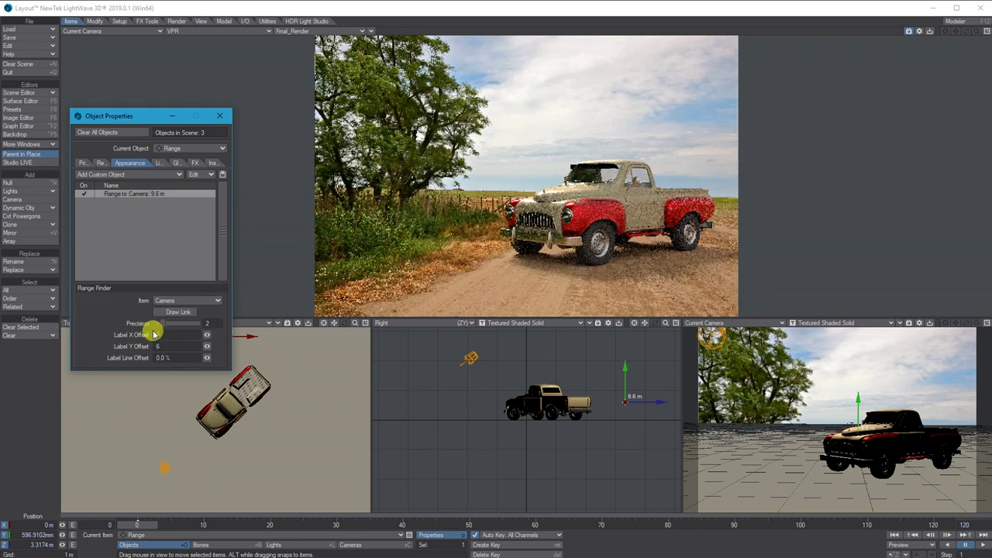
click(158, 312)
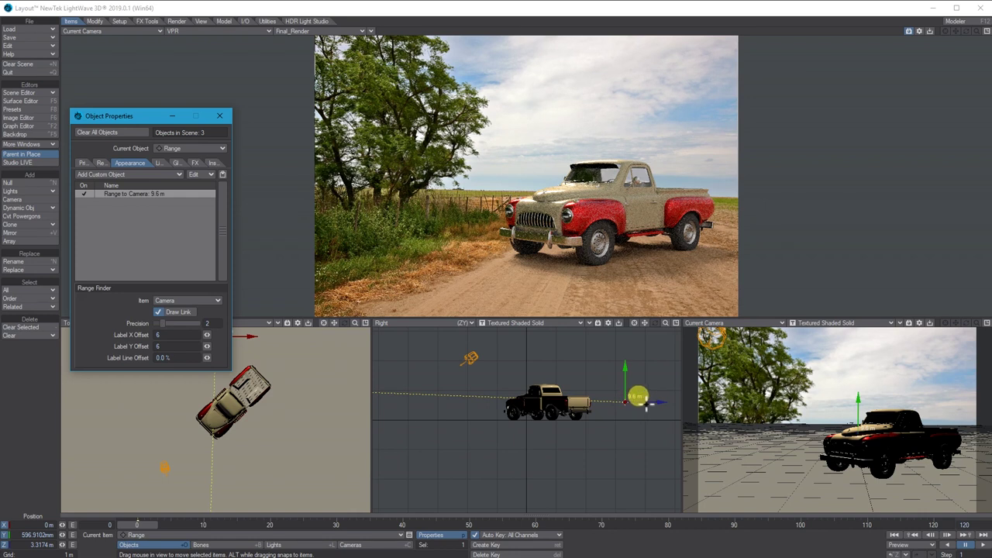
click(219, 115)
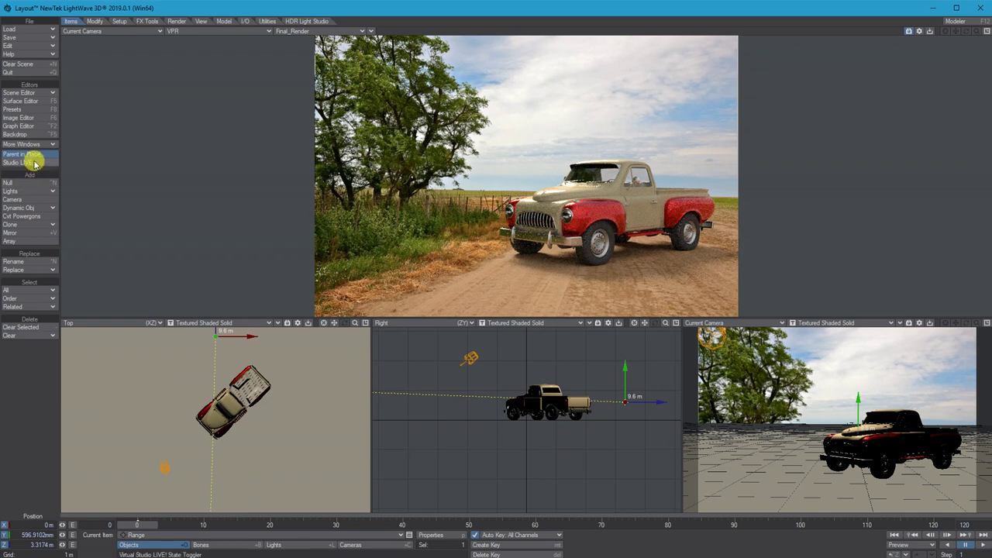
- Enable the Depth render buffer with adaptive sampling and a 9.6 m far distance
click(176, 21)
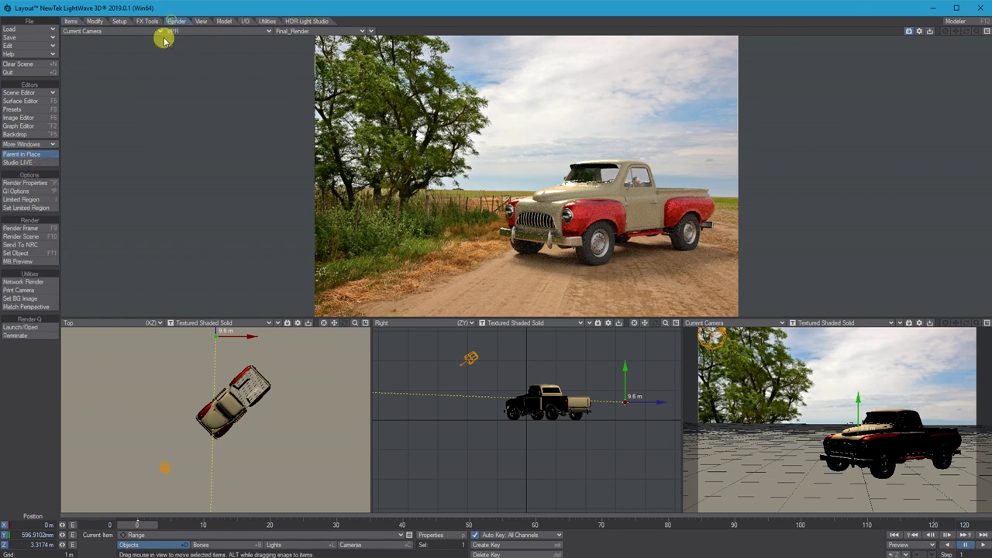
click(30, 182)
click(355, 72)
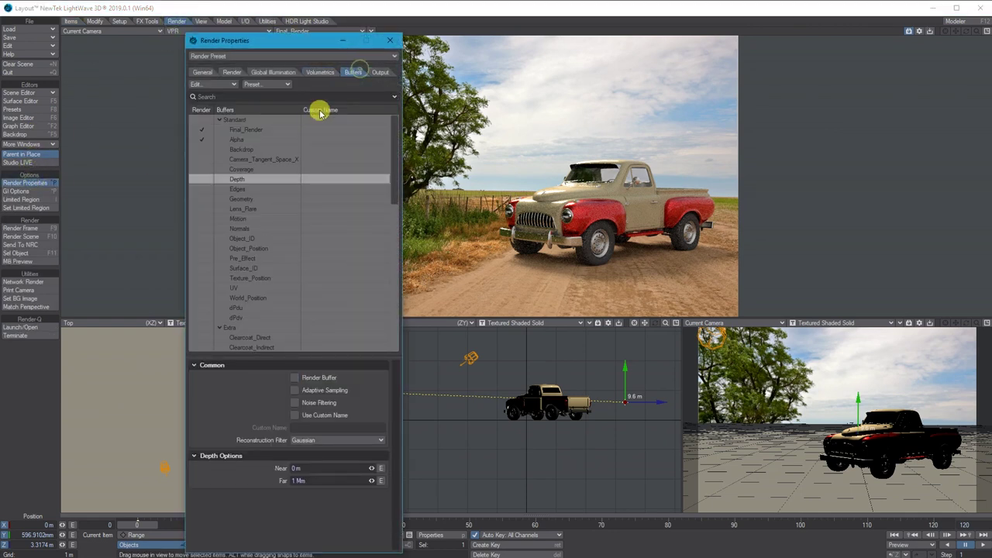
click(213, 179)
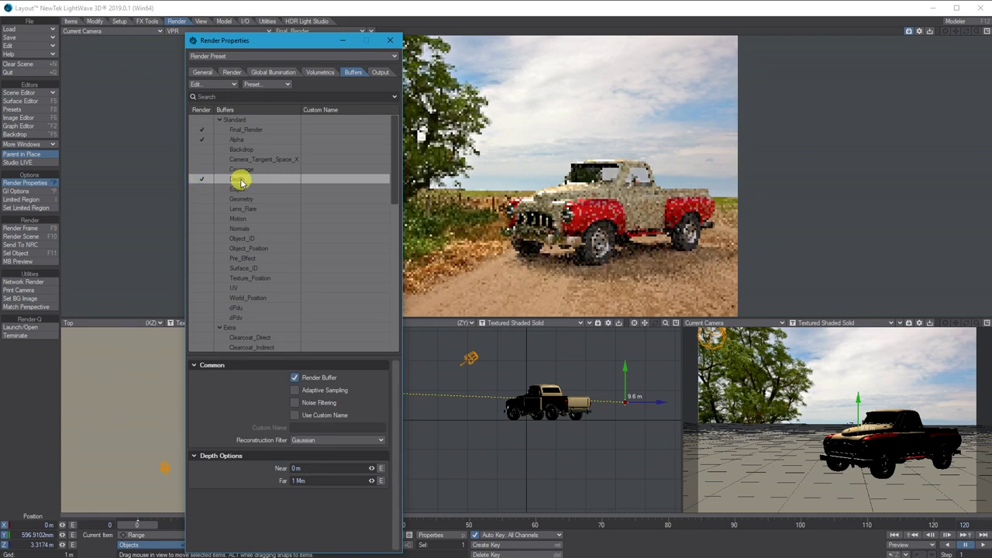
click(316, 390)
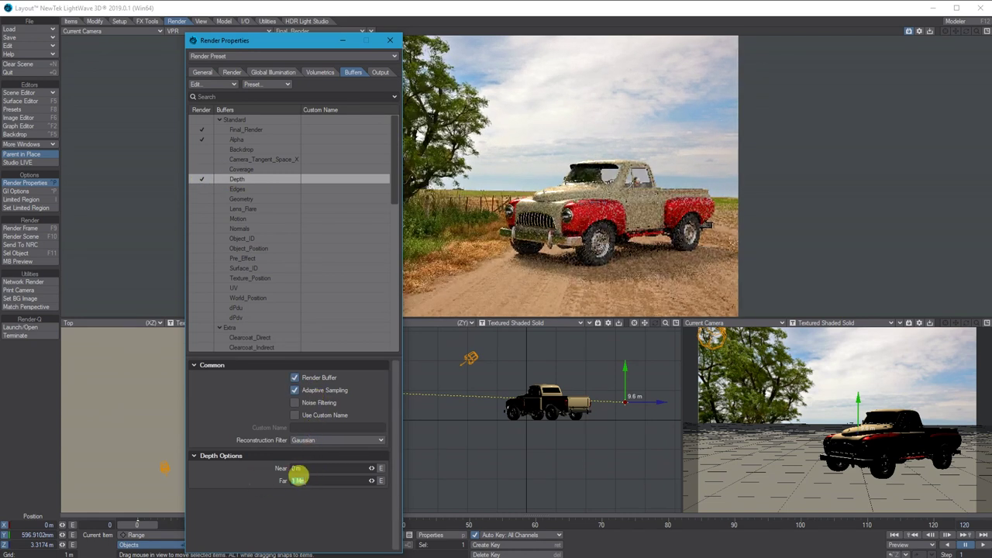
click(298, 480)
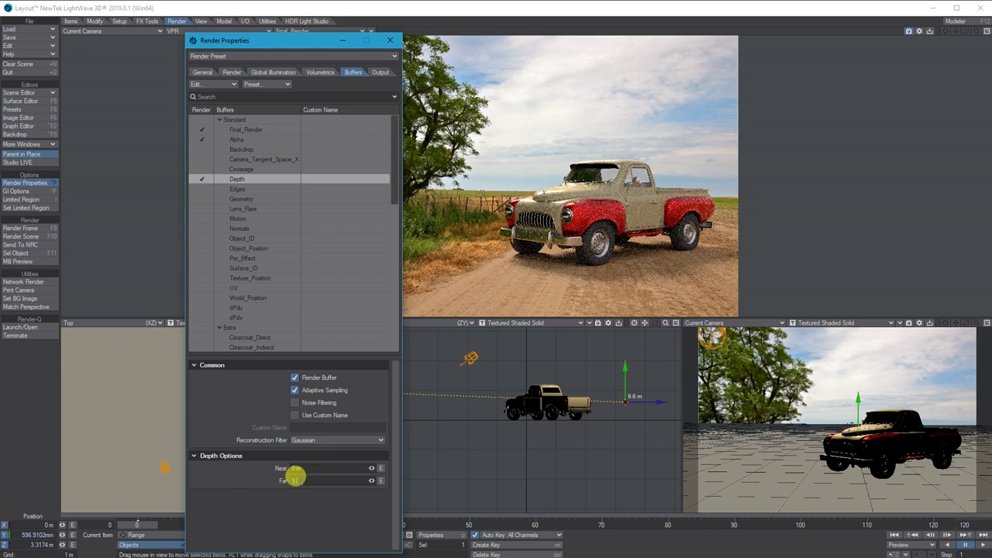
- Save the Depth buffer as a render output and close Render Properties
click(380, 72)
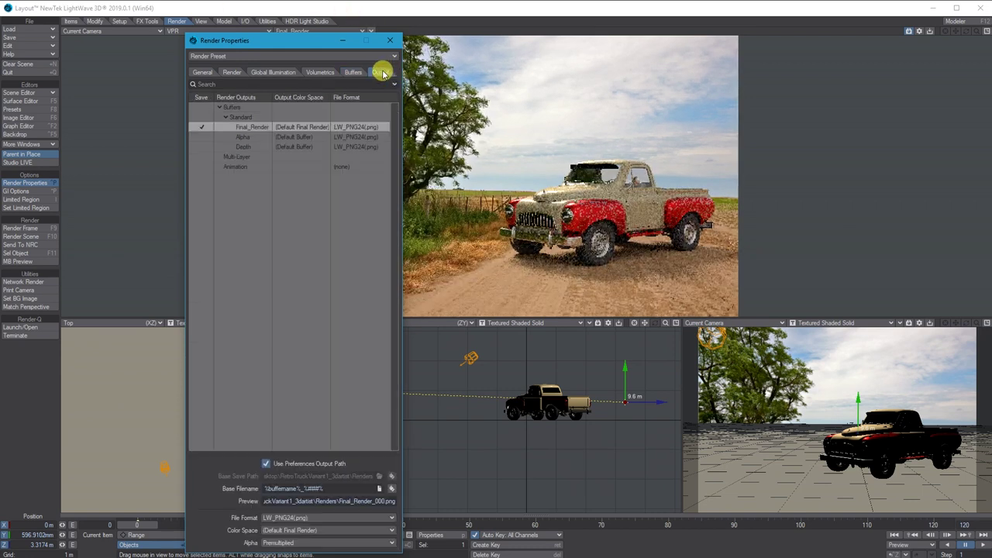
click(242, 147)
click(201, 147)
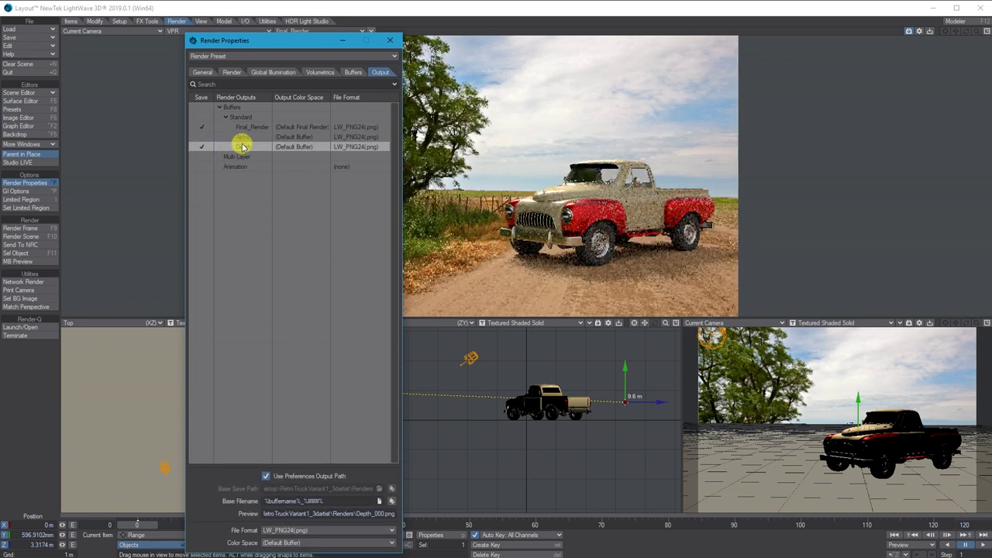
click(391, 44)
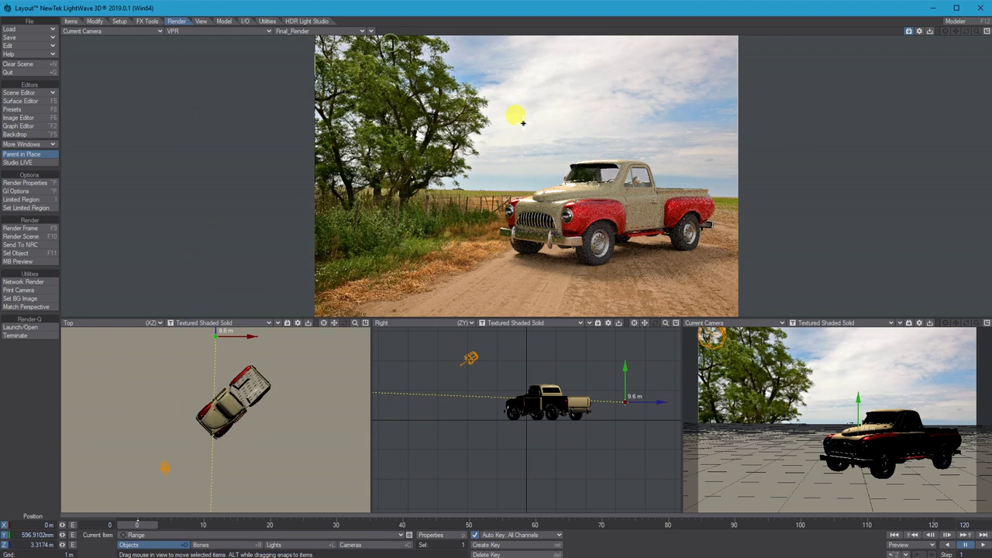
click(221, 29)
- Switch the view to Textured Shaded Solid and render the frame into the image viewer
click(218, 51)
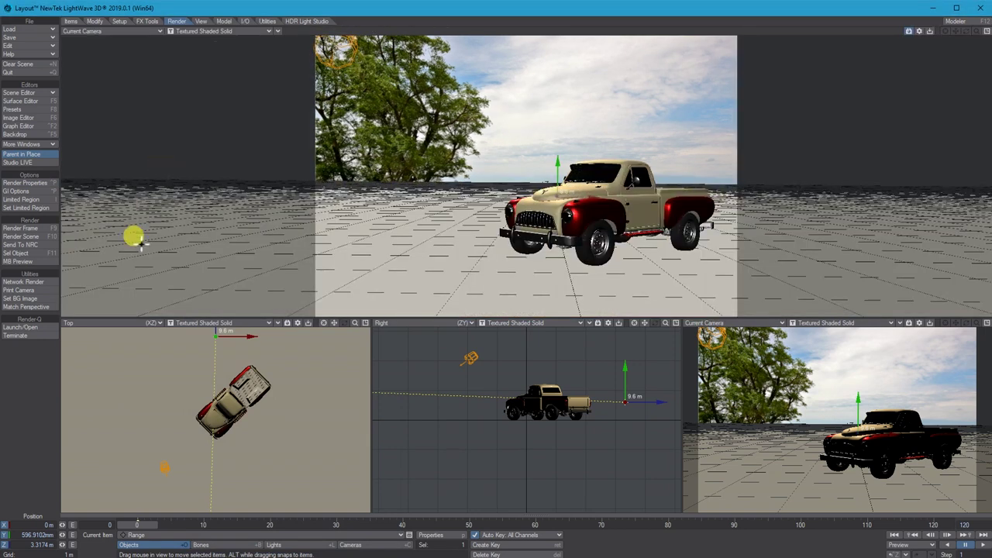
click(23, 228)
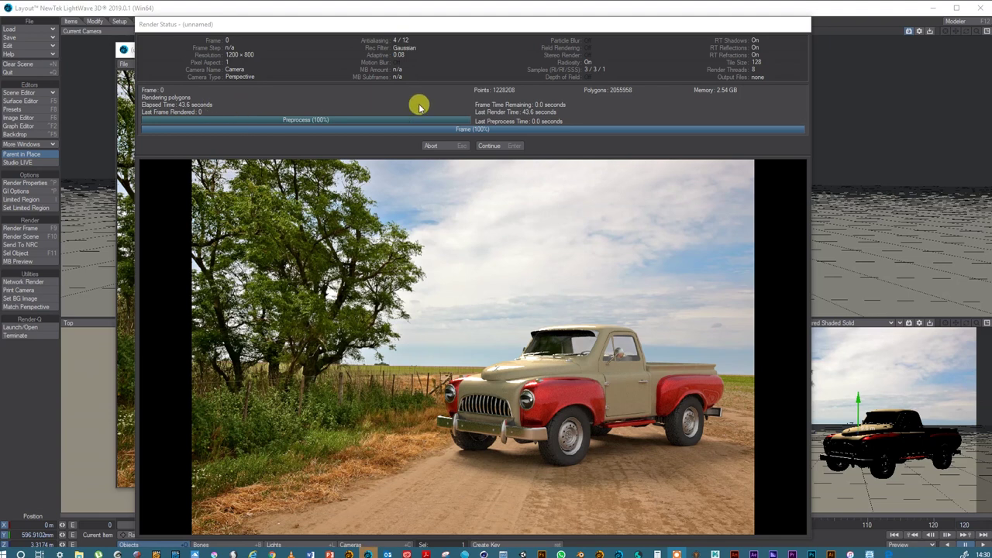
click(492, 148)
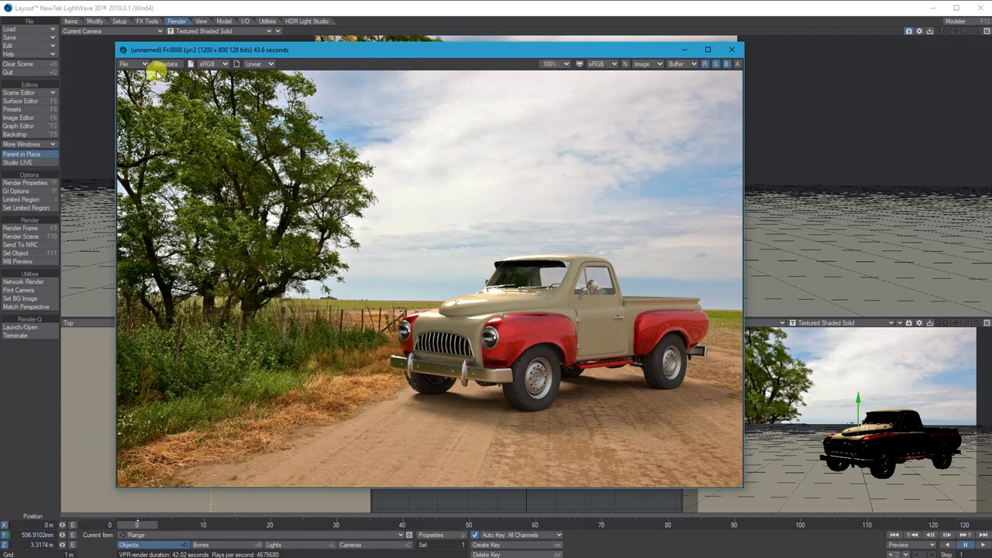
- Save the rendered image as an LW_JPEG named 'Car new1' in the Renders folder
click(132, 63)
mouse_move(132, 65)
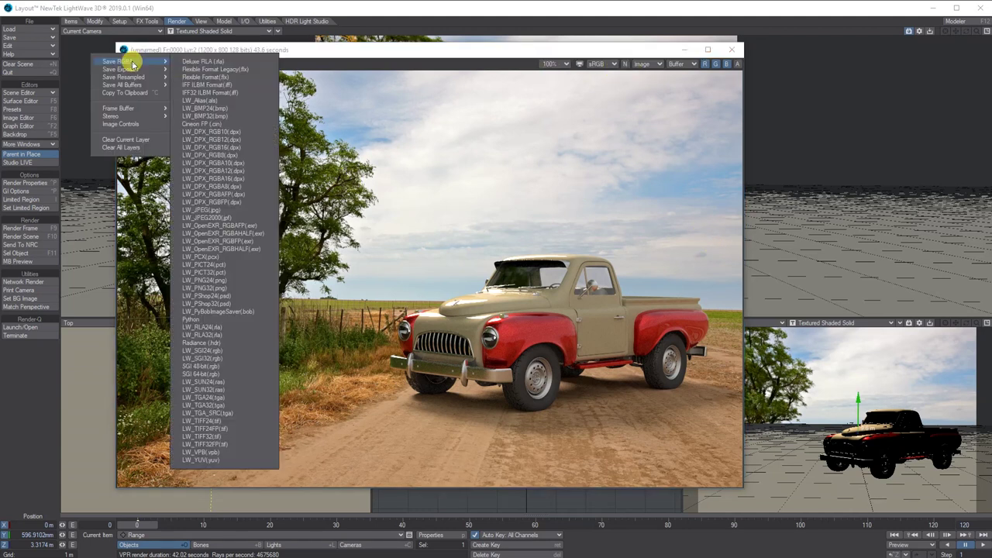
click(216, 212)
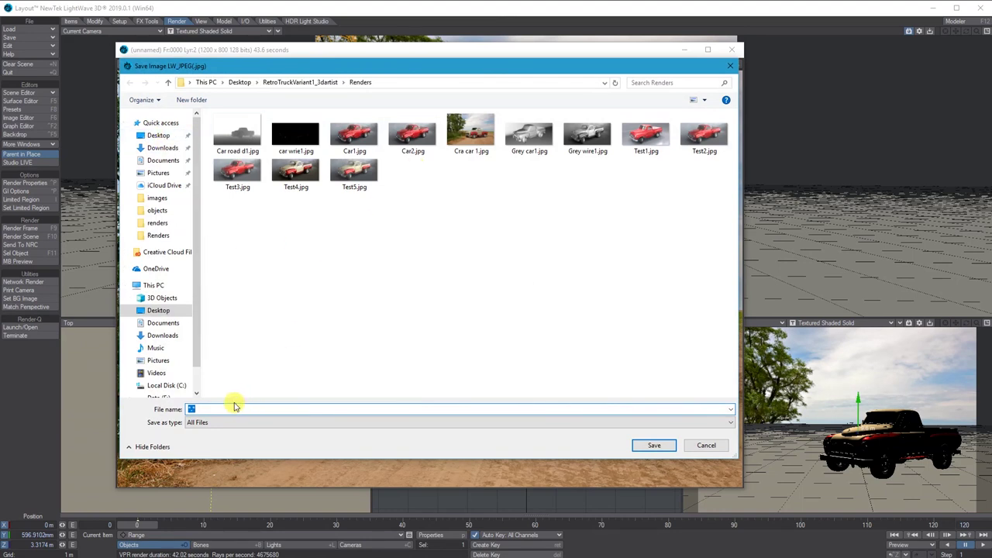
text(Car)
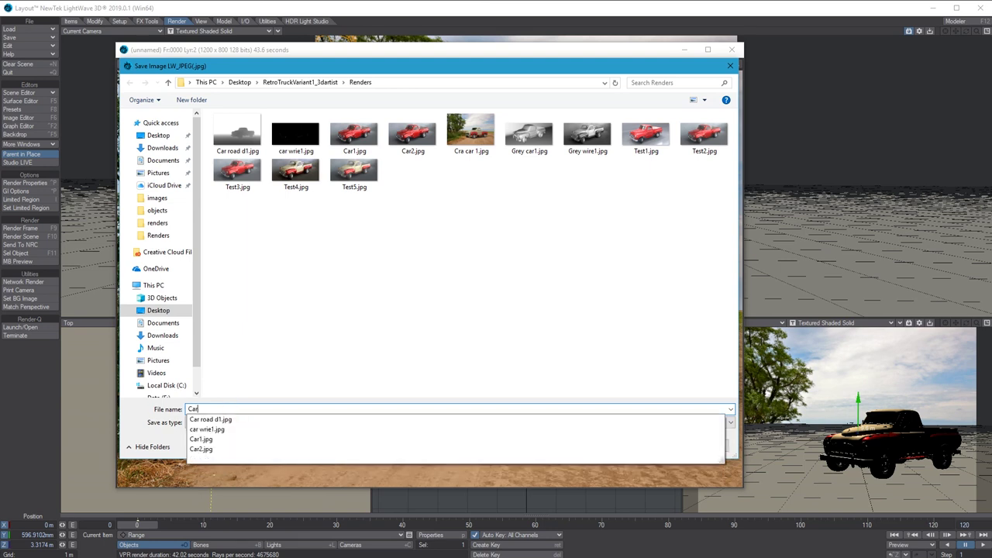
text( new1)
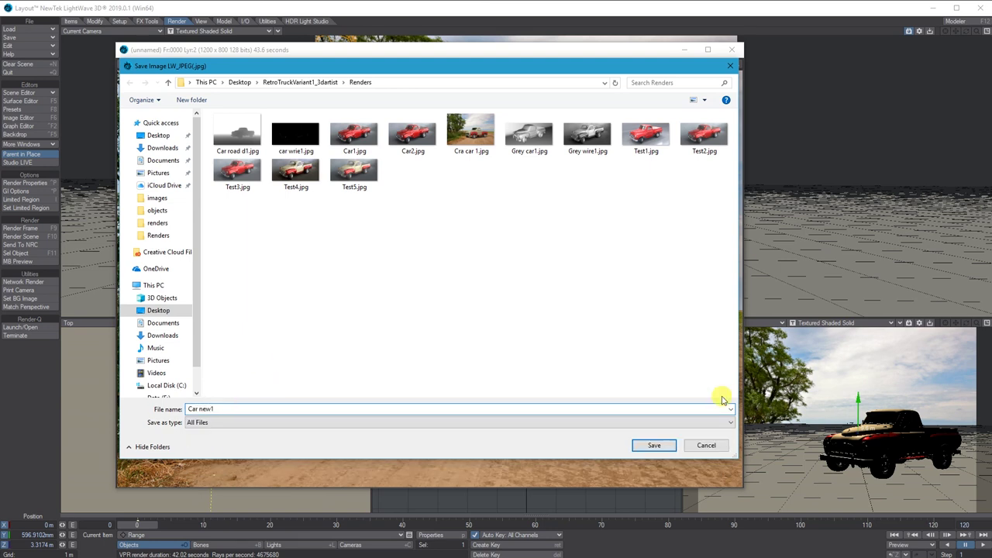
click(657, 448)
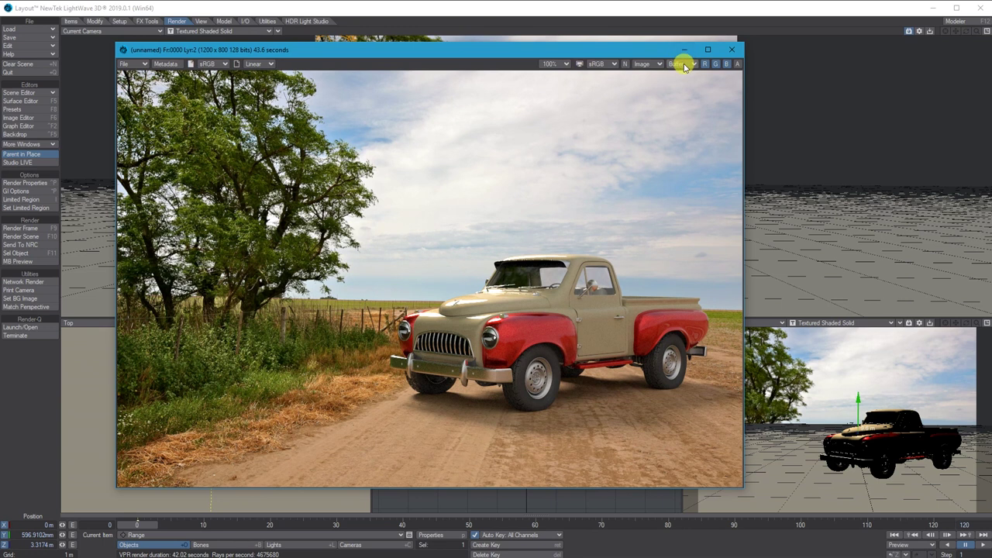
- Display the Depth buffer in the image viewer using Linear colour space
click(684, 64)
click(672, 81)
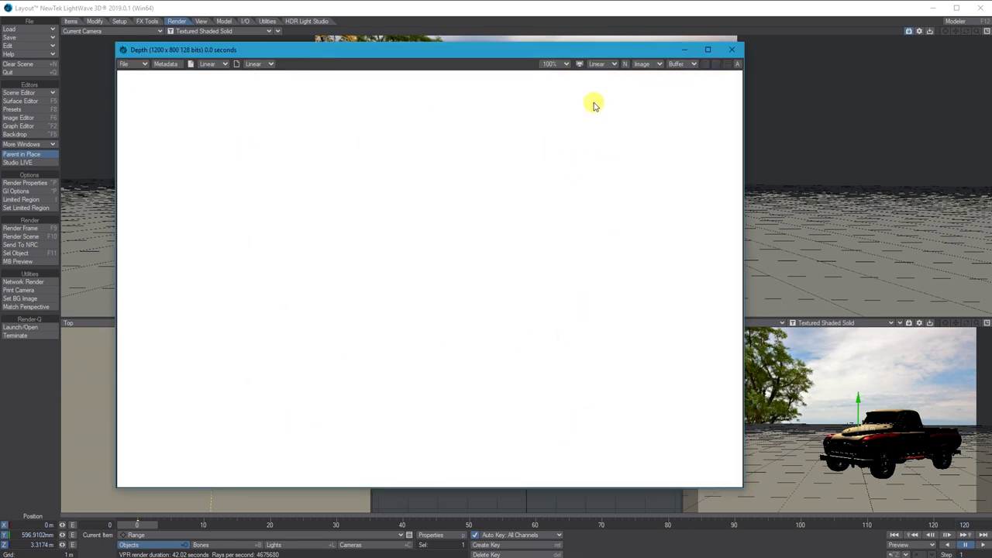
click(600, 65)
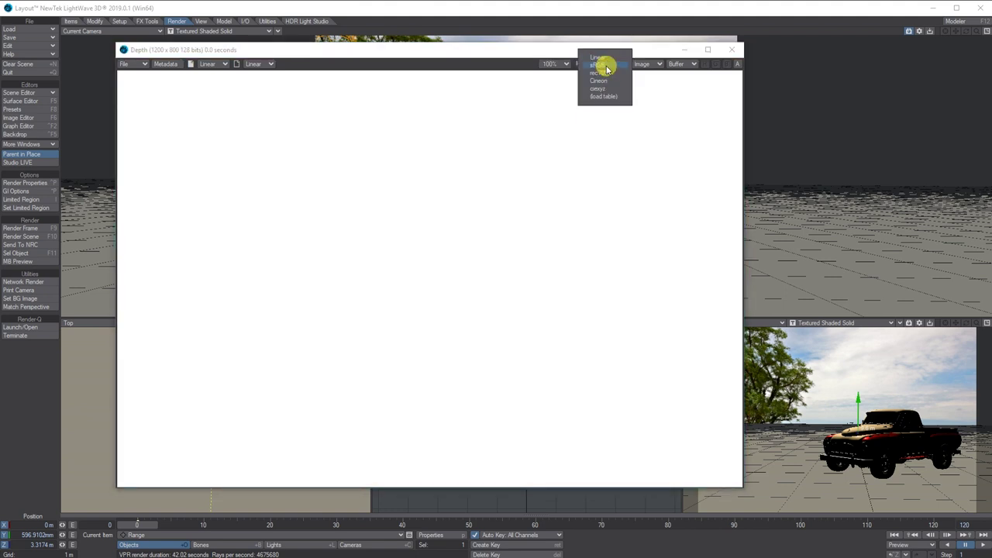
click(597, 61)
- Save the depth buffer as the JPEG 'Car new D1' and close the image viewer
click(138, 64)
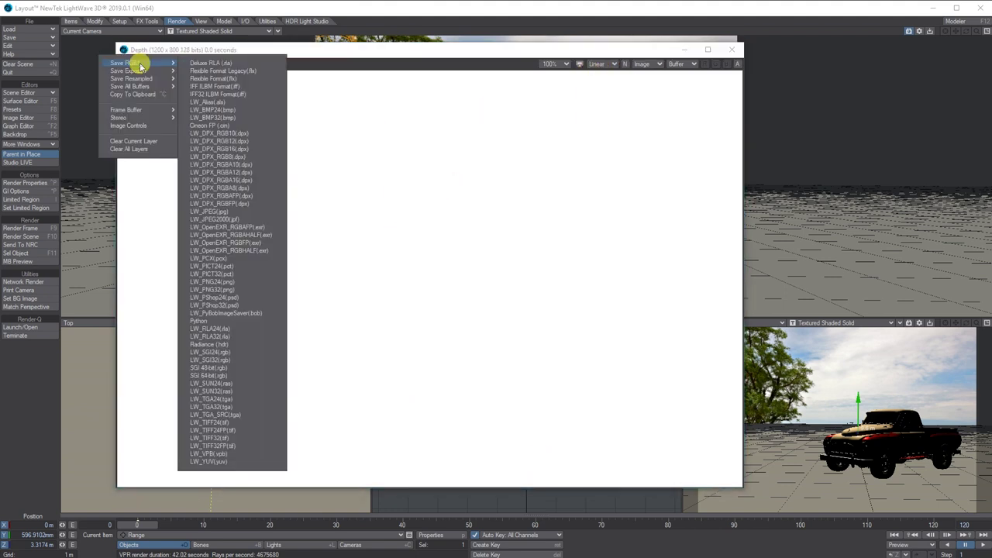
click(244, 212)
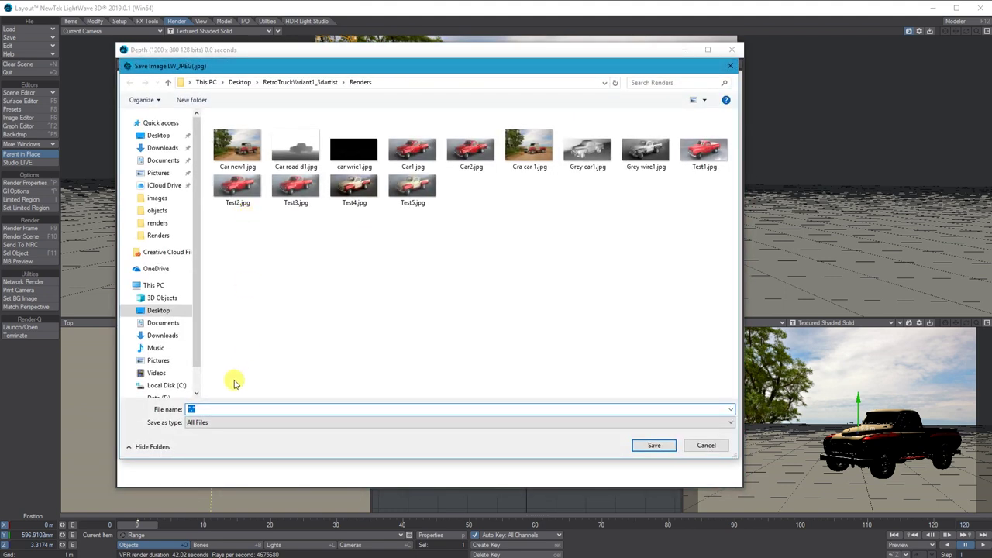
text(Car new D1)
click(655, 447)
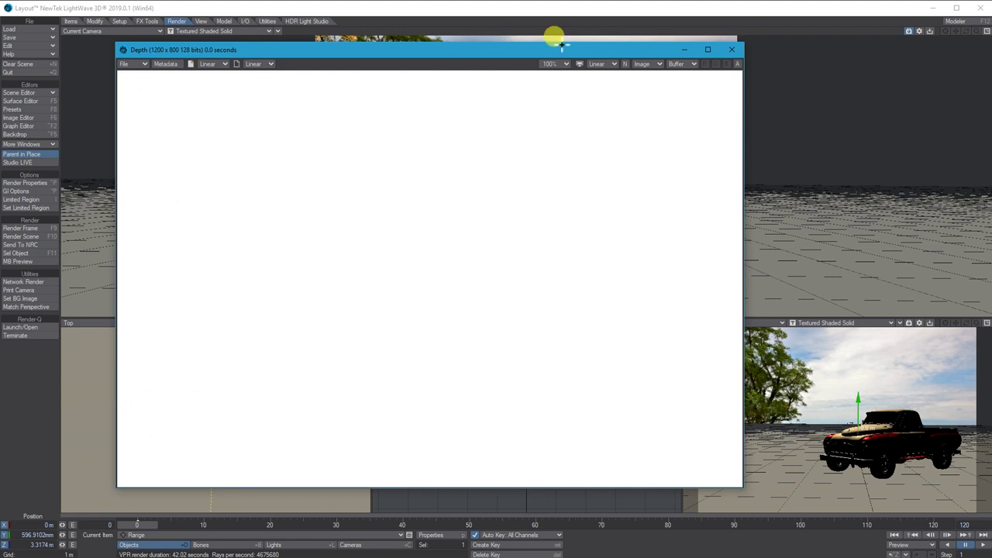
click(731, 49)
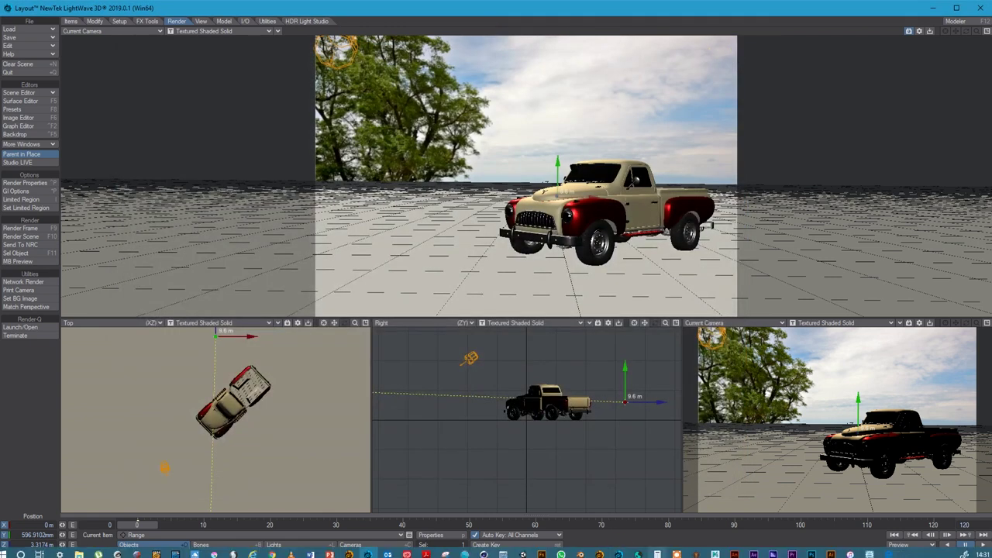
- Open Car new D1.jpg and Car new1.jpg together from Renders in Photoshop
click(810, 553)
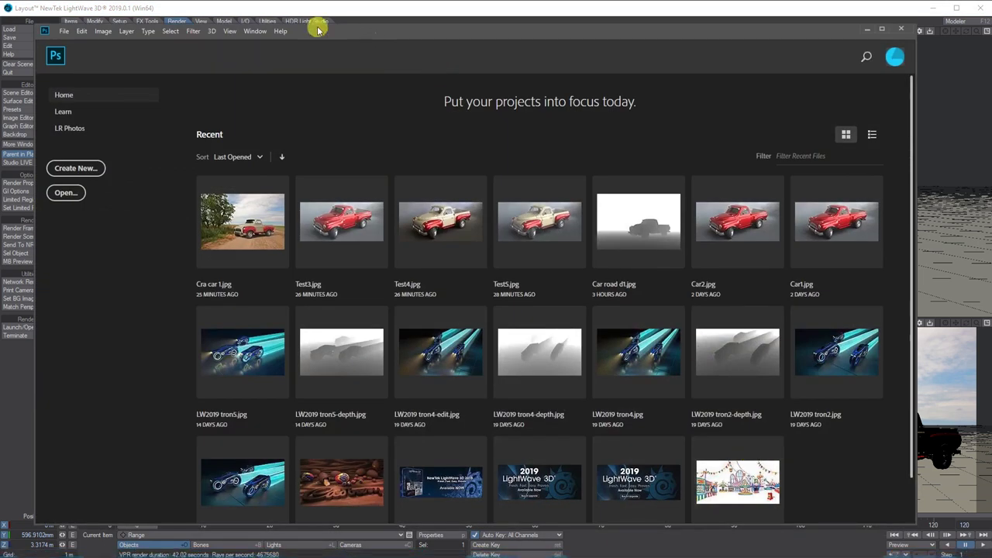
click(63, 32)
click(79, 57)
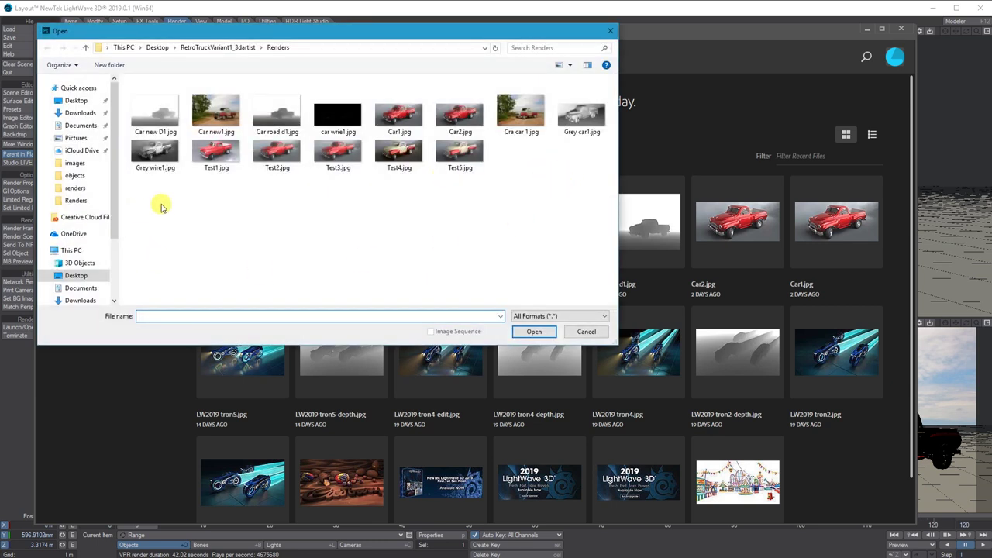
click(157, 116)
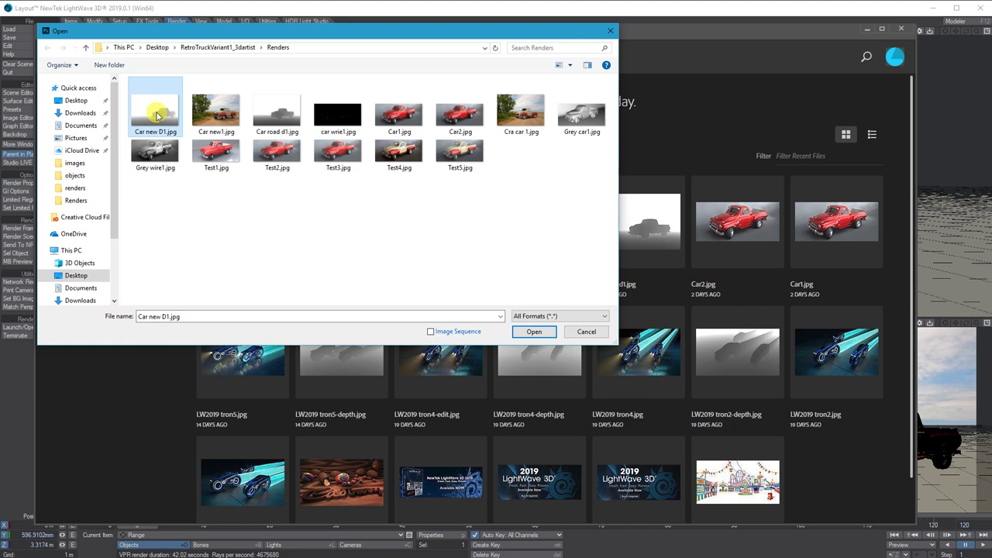
ctrl+click(223, 113)
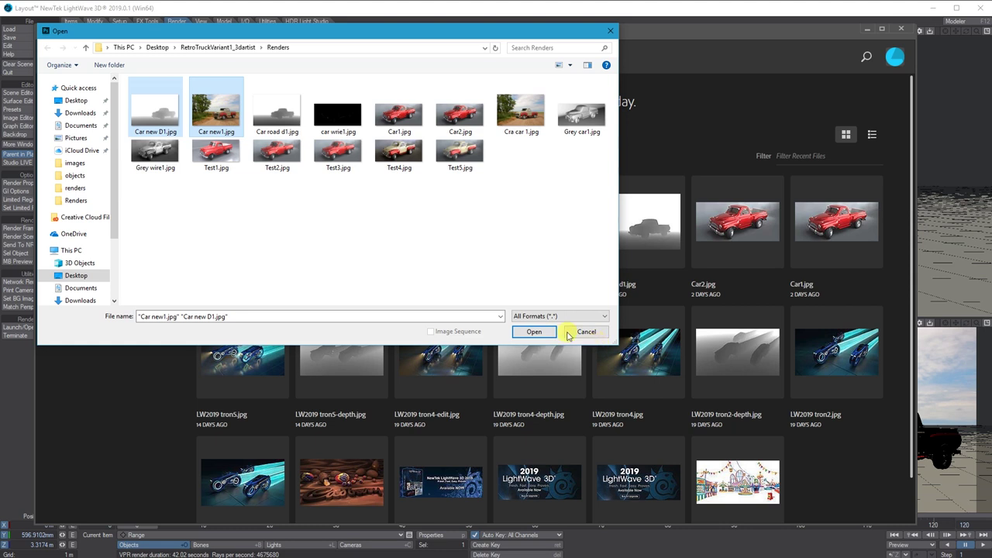
click(535, 331)
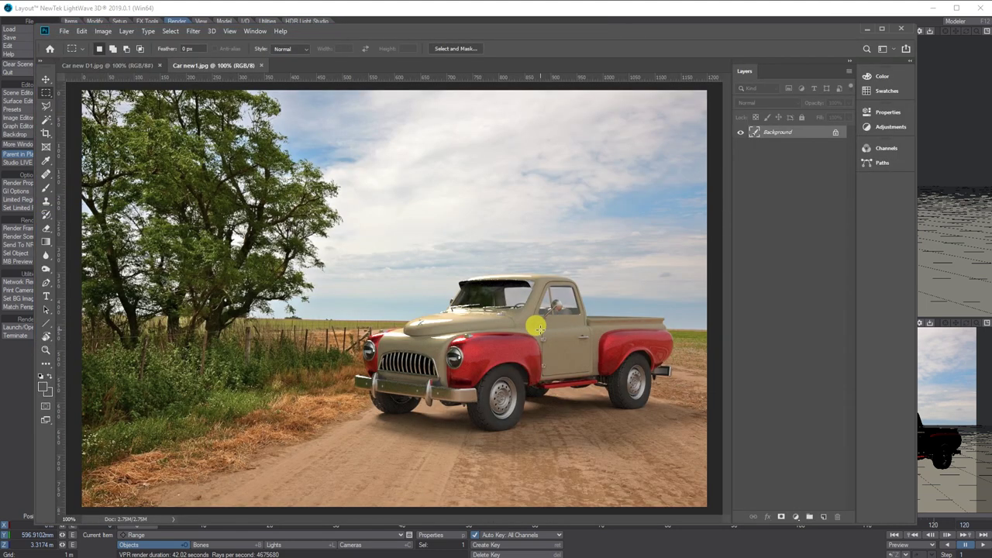
- Select and copy the whole Car new D1 depth image
click(140, 66)
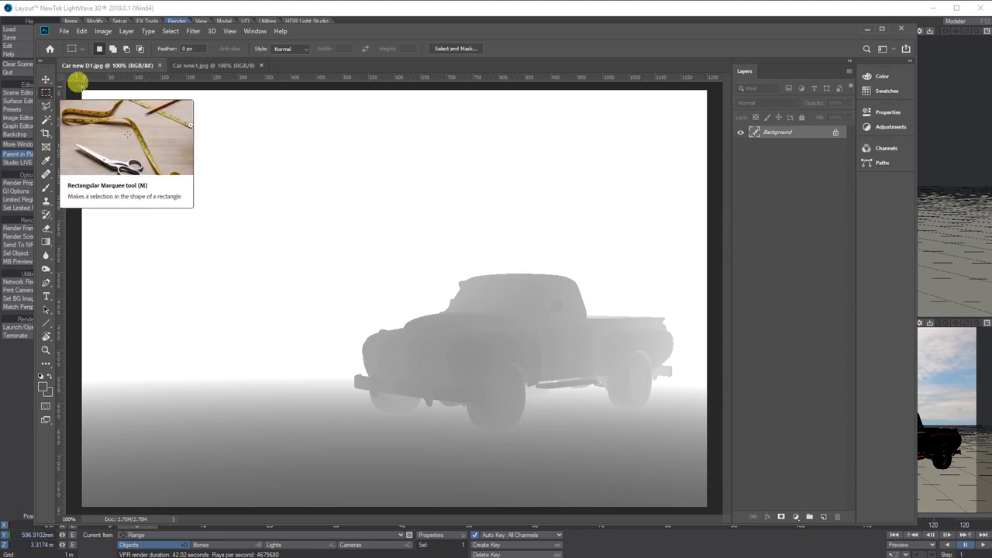
drag(84, 92, 797, 531)
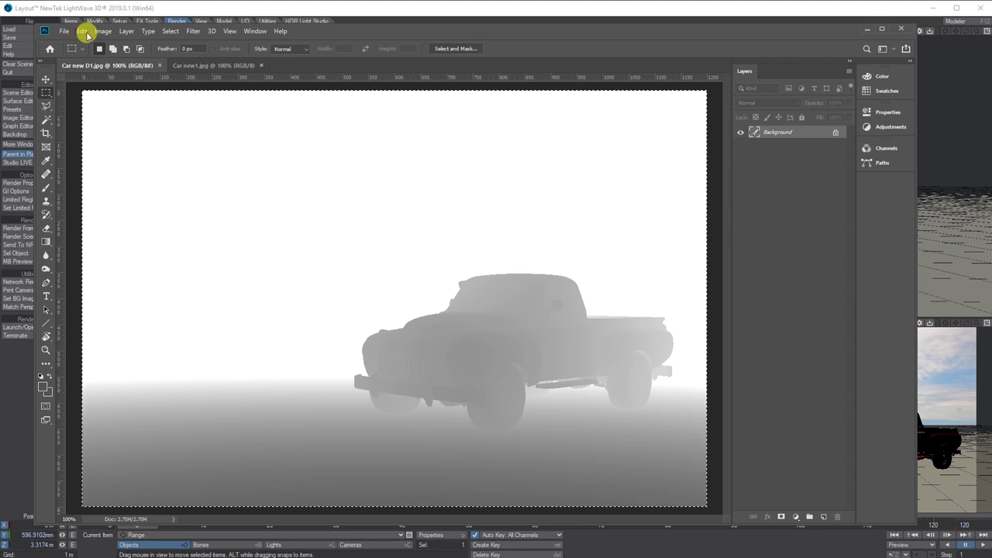
click(86, 32)
click(89, 101)
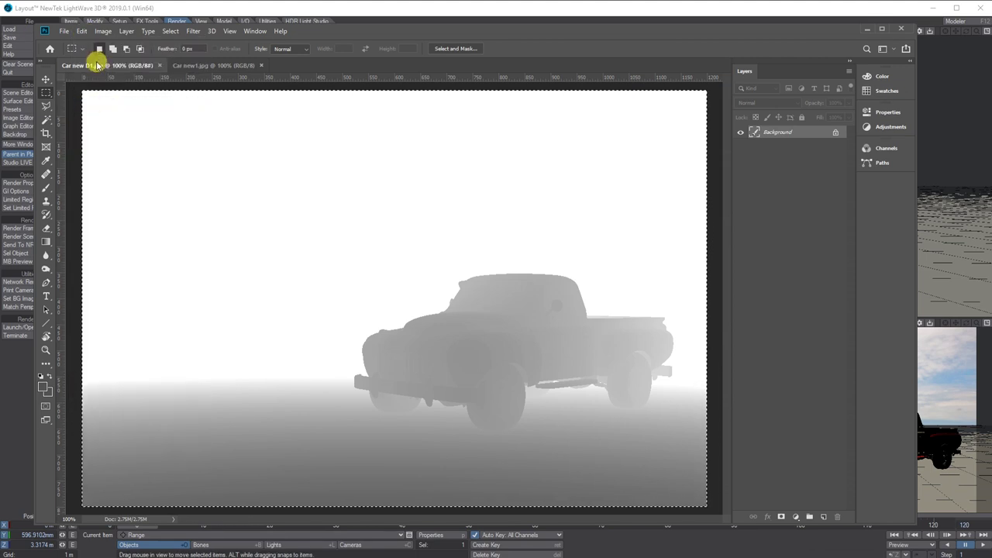
- Paste the depth image into a new Alpha 1 channel of Car new1, then show RGB and deselect
click(230, 66)
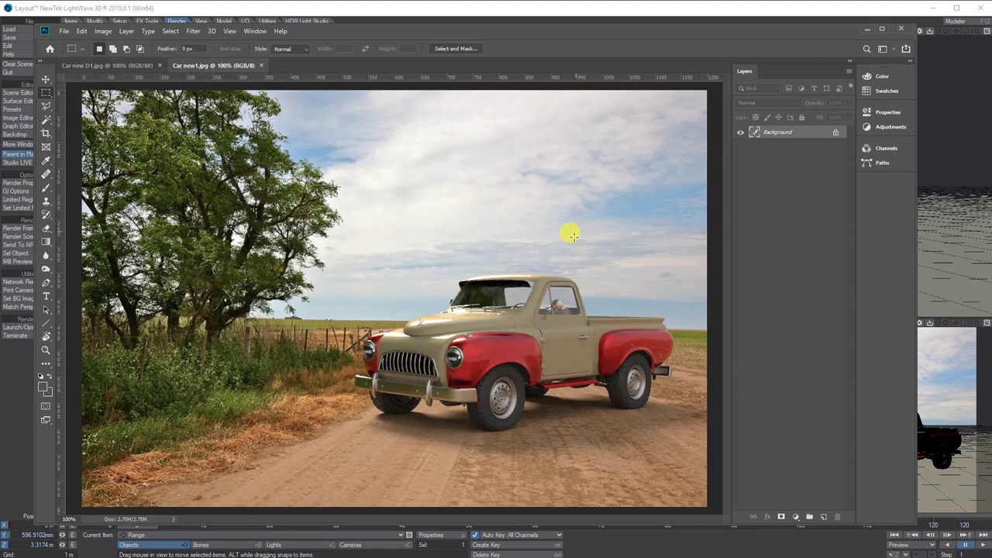
click(890, 148)
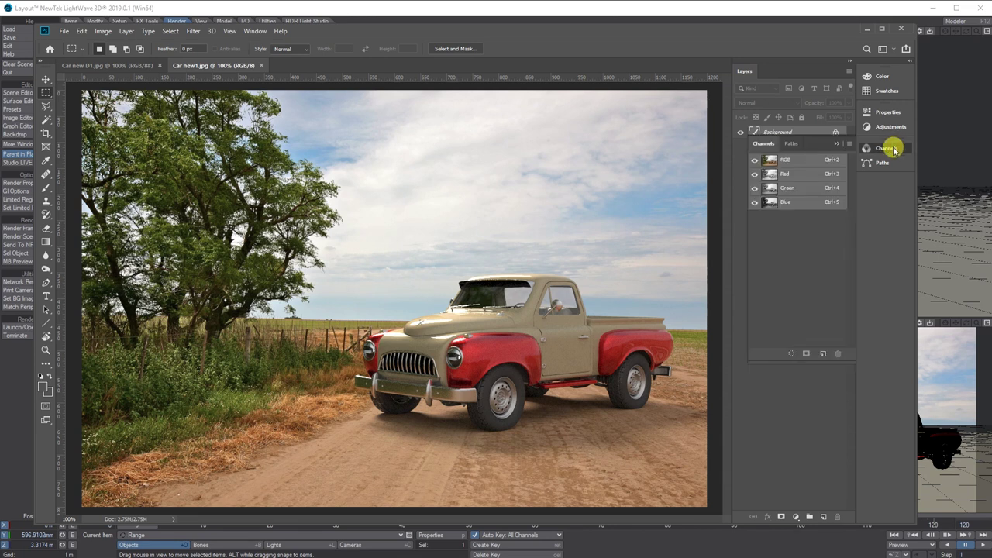
click(823, 354)
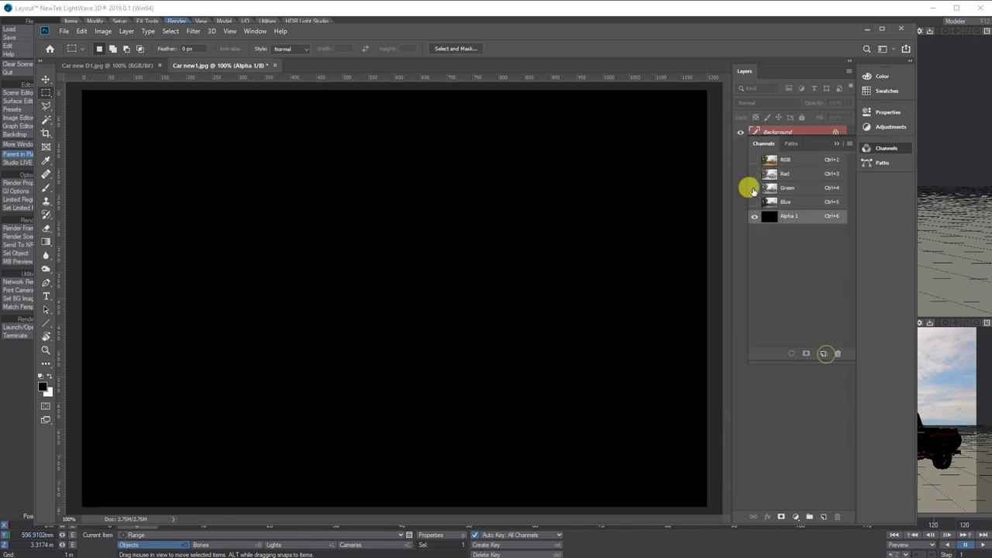
key(ctrl+v)
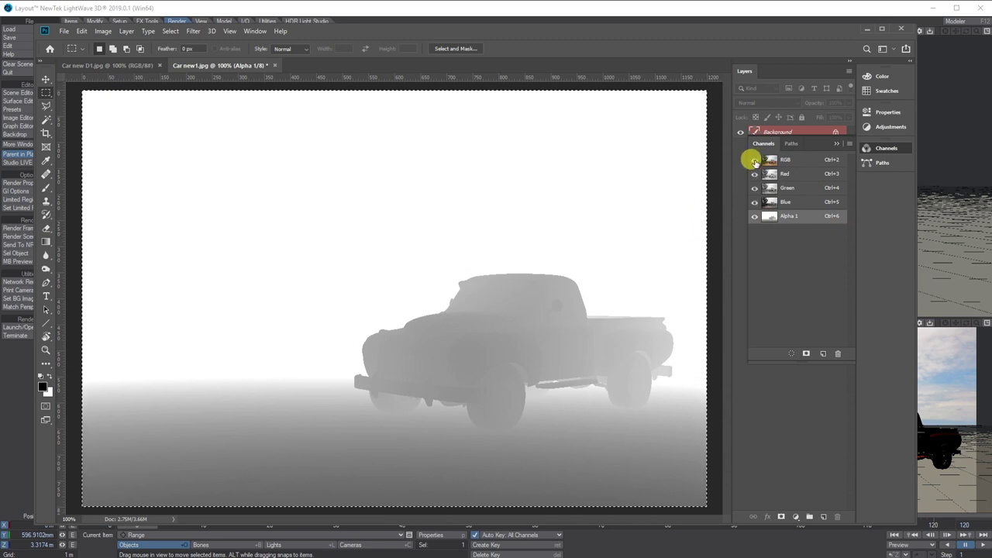
click(755, 160)
click(755, 217)
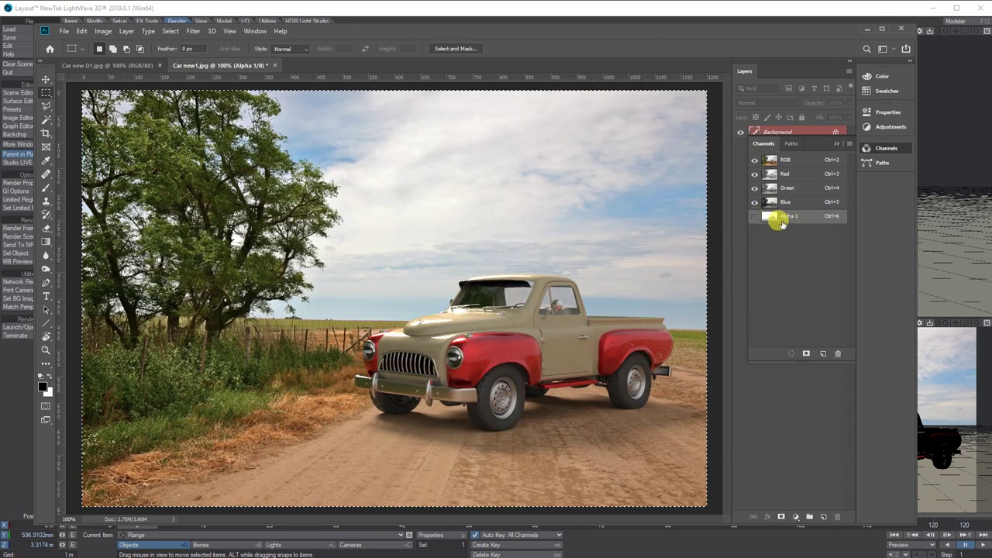
click(784, 136)
click(347, 85)
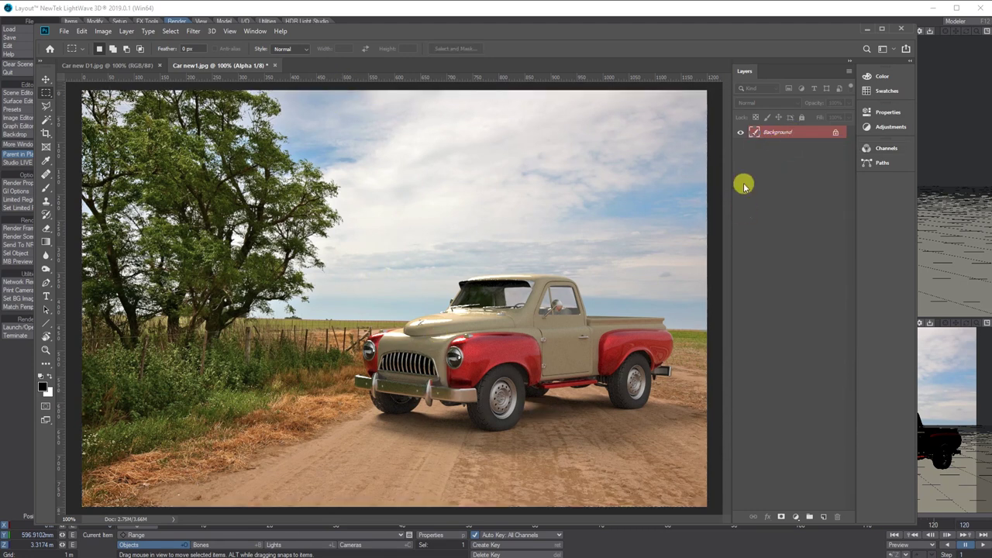
click(808, 132)
- Apply Lens Blur from the Alpha 1 depth map, focused on the dirt road, Iris Radius 6
key(v)
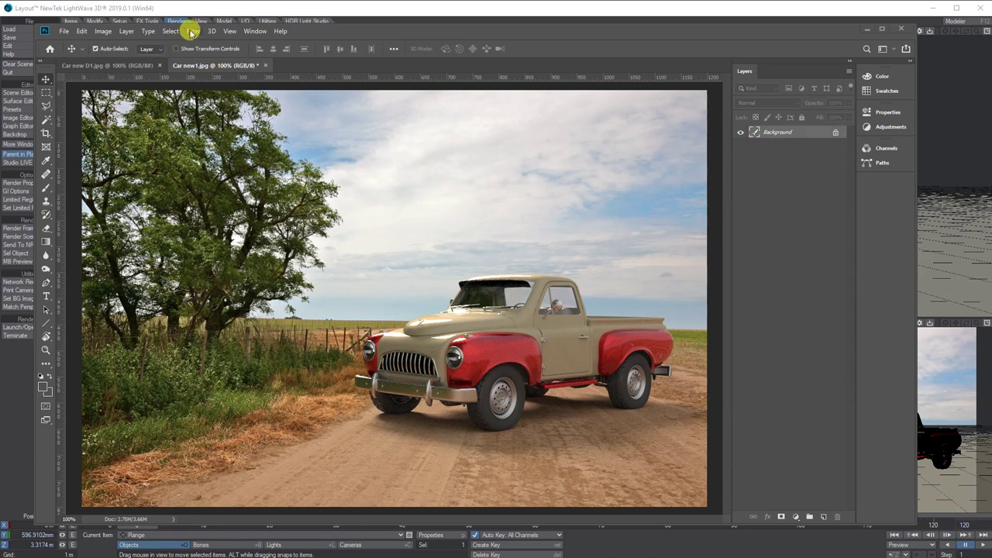
click(192, 32)
mouse_move(233, 150)
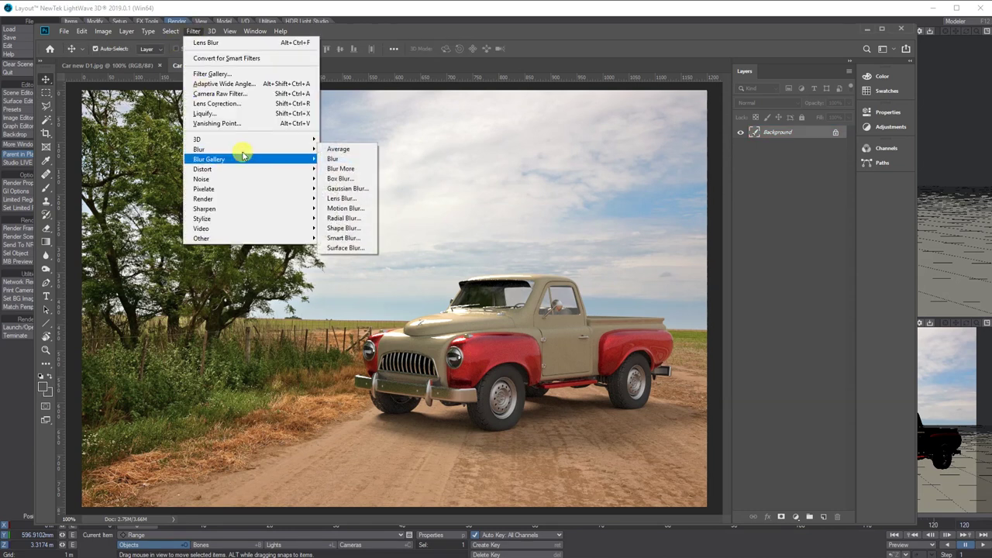
click(353, 194)
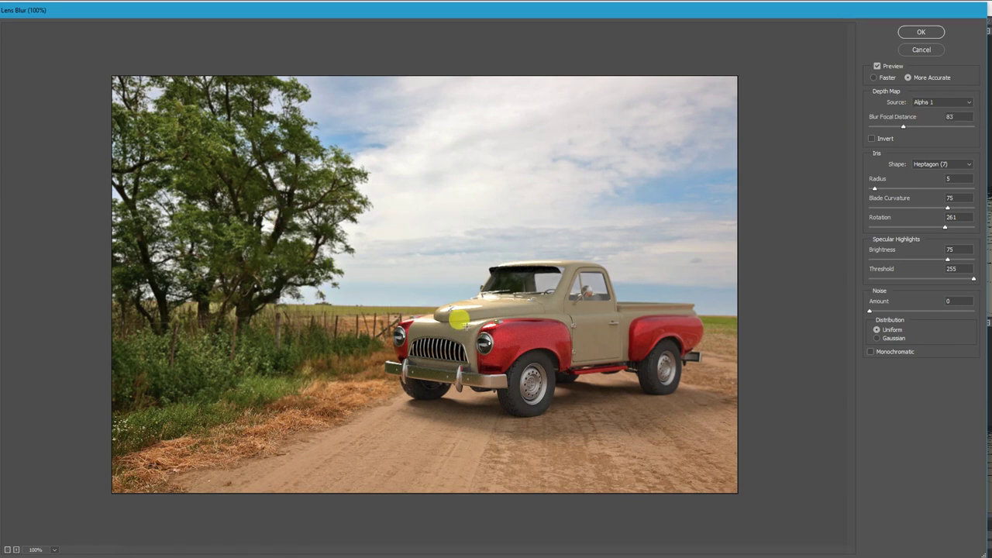
click(166, 245)
click(160, 439)
click(731, 463)
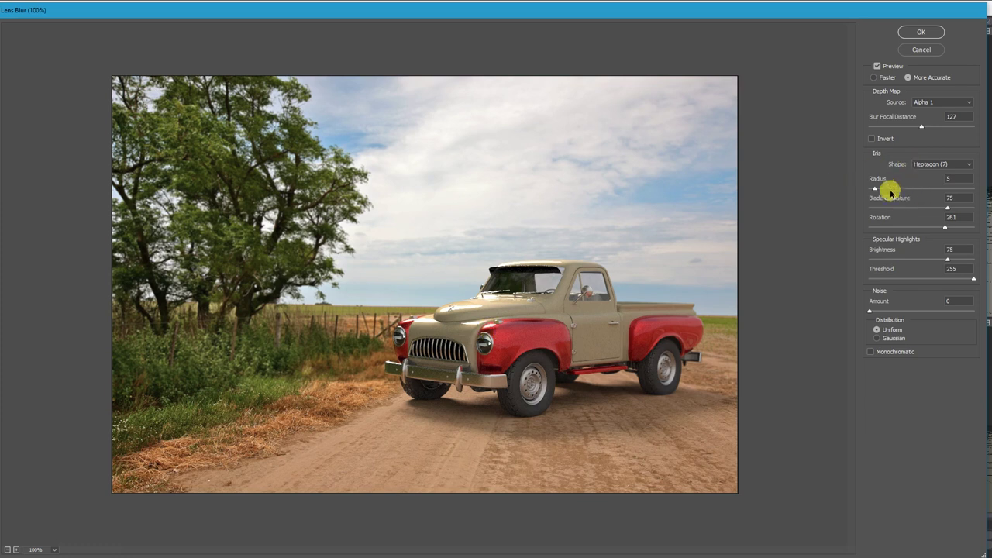
drag(875, 189, 886, 191)
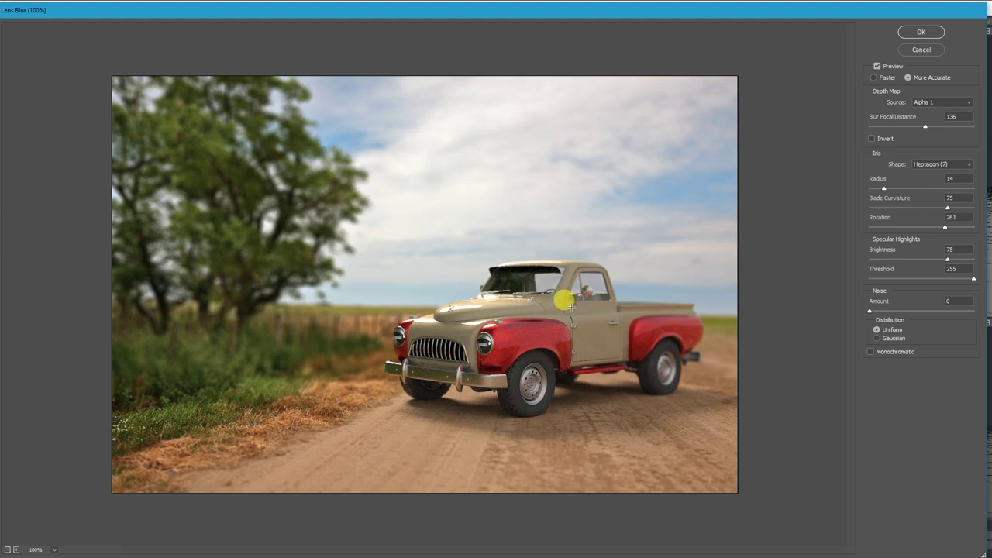
drag(889, 191, 875, 196)
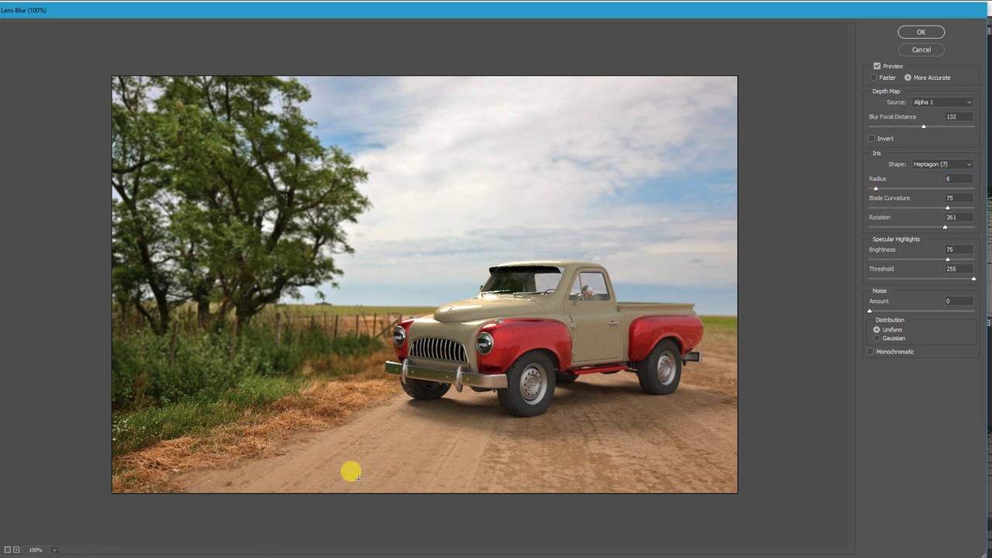
click(921, 31)
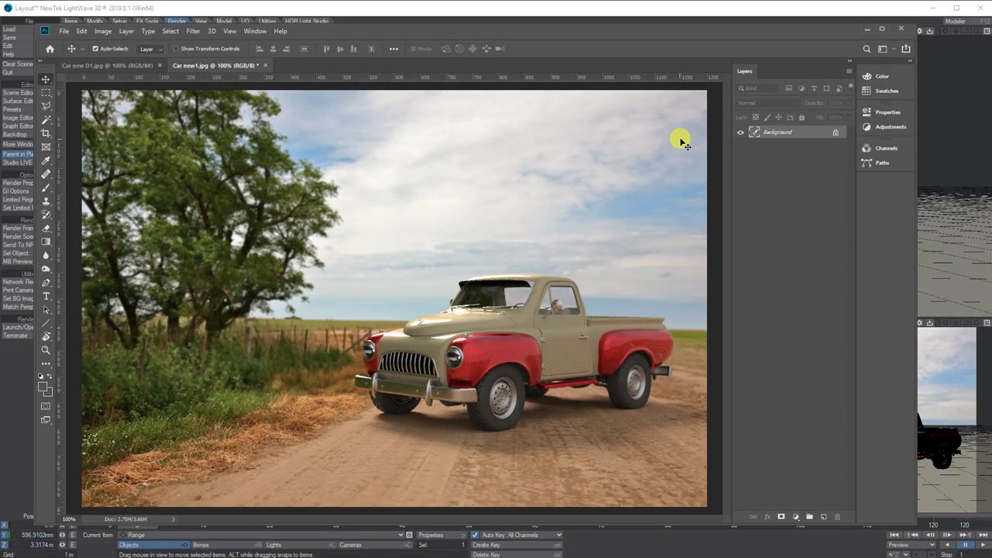
- Apply Auto Tone and Auto Color to the truck photo
click(103, 31)
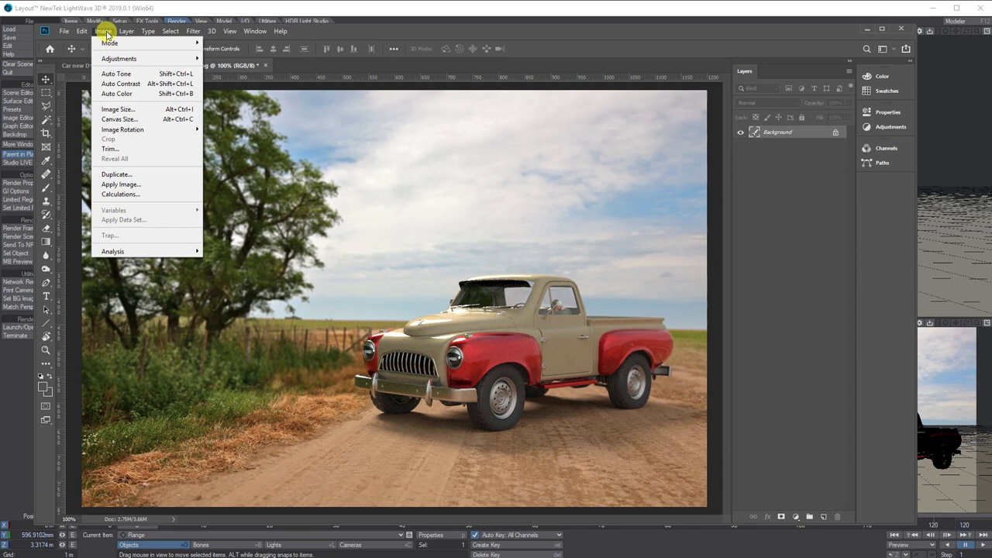
click(122, 73)
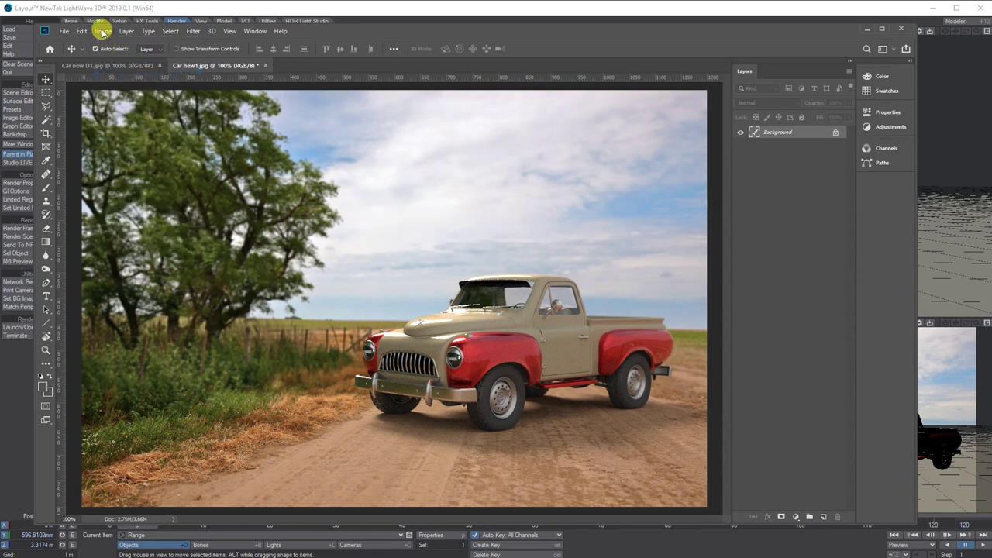
click(103, 31)
click(116, 93)
click(103, 31)
click(120, 94)
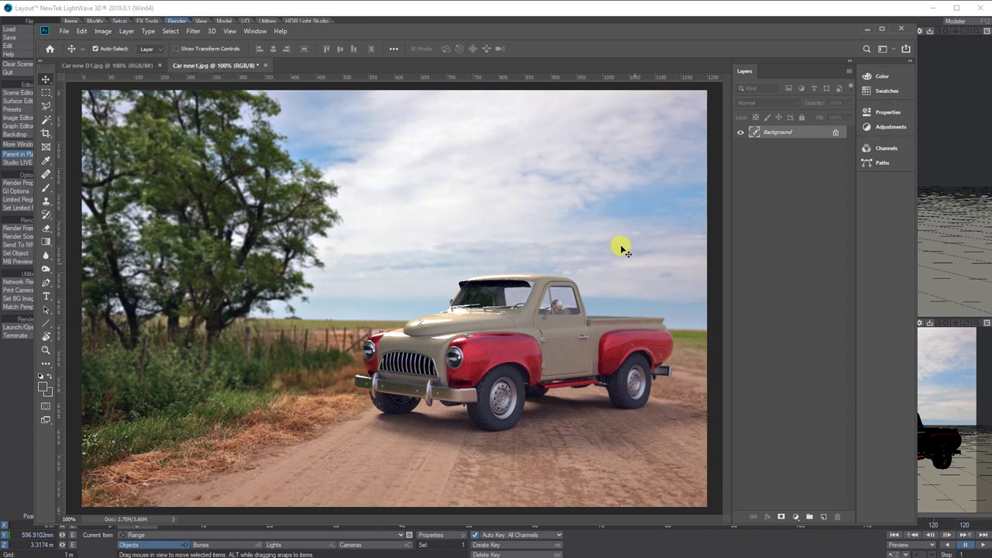
- Fade the Auto Color correction to 27% opacity
click(80, 31)
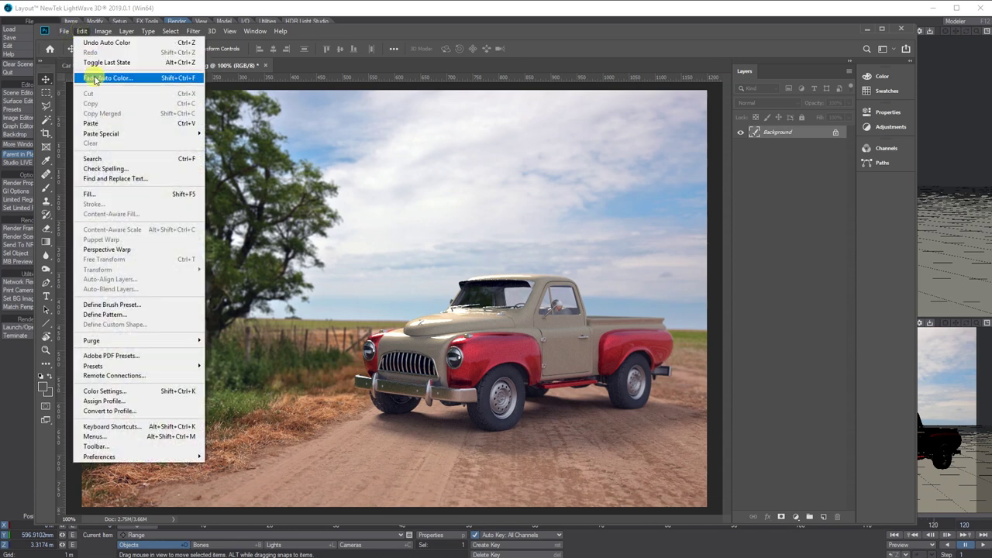
click(97, 77)
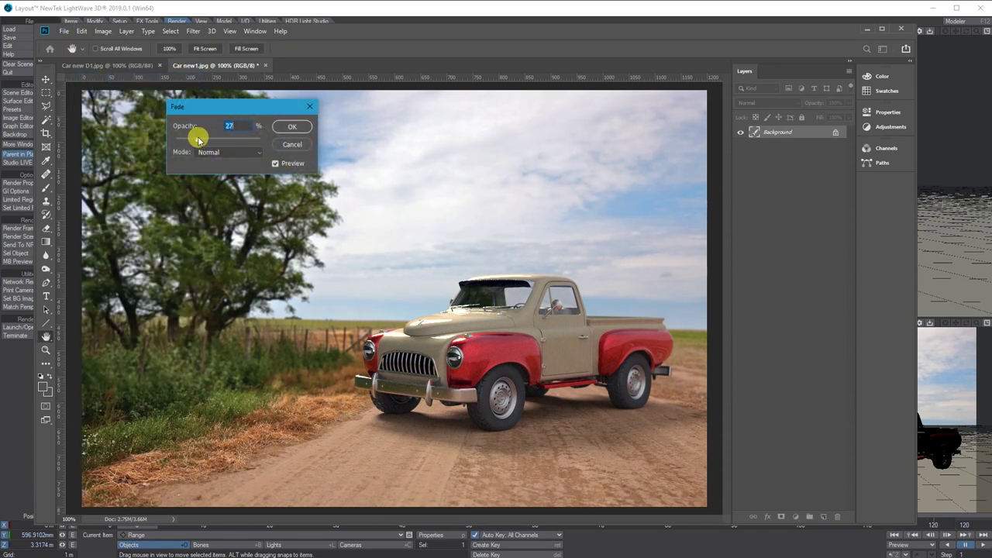
click(289, 126)
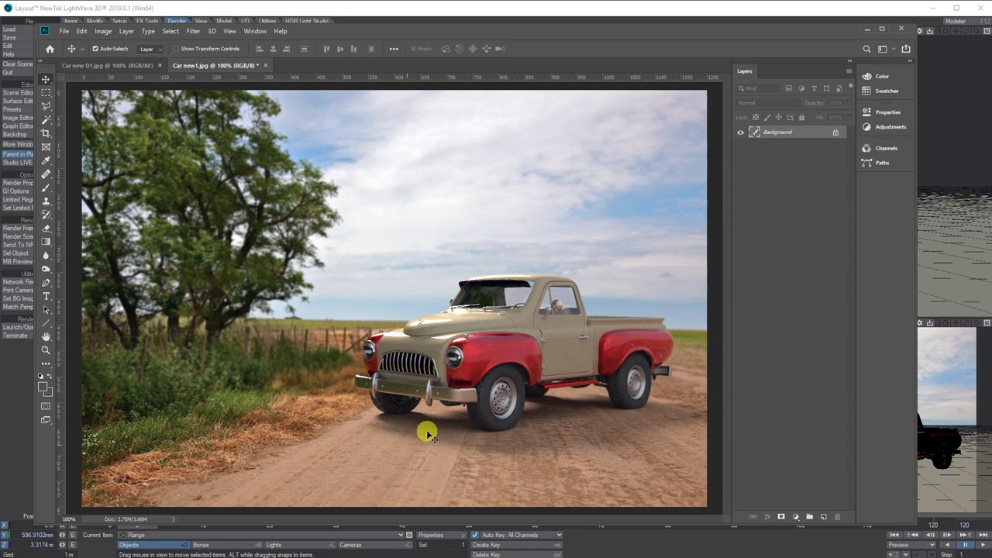